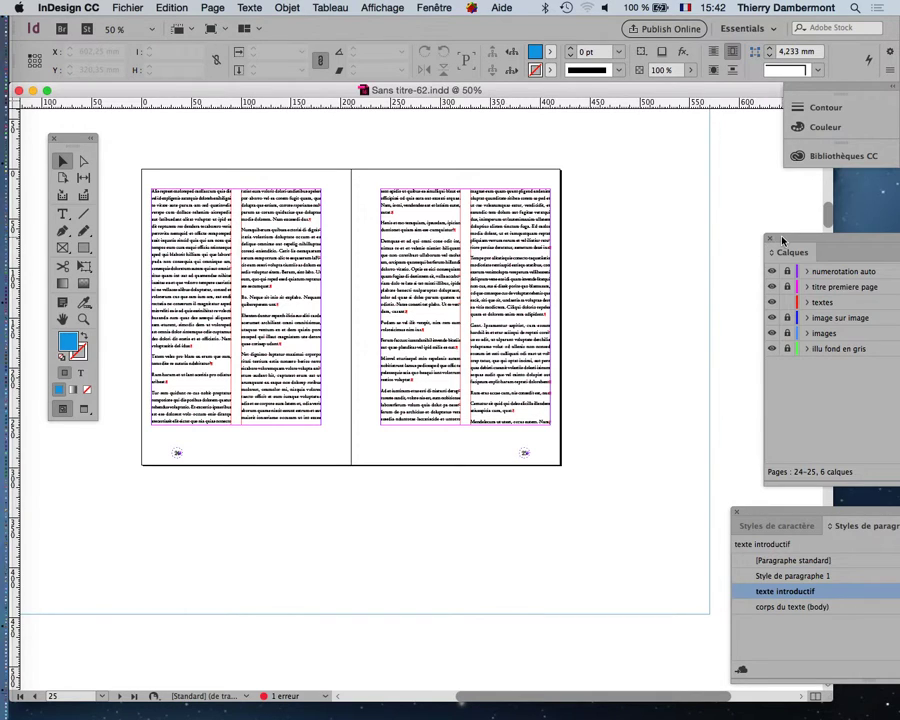
# - Activate the images layer and draw a rectangular image frame about 80 × 69 mm across both text columns on page 25
pyautogui.moveTo(783, 240); pyautogui.dragTo(605, 202)
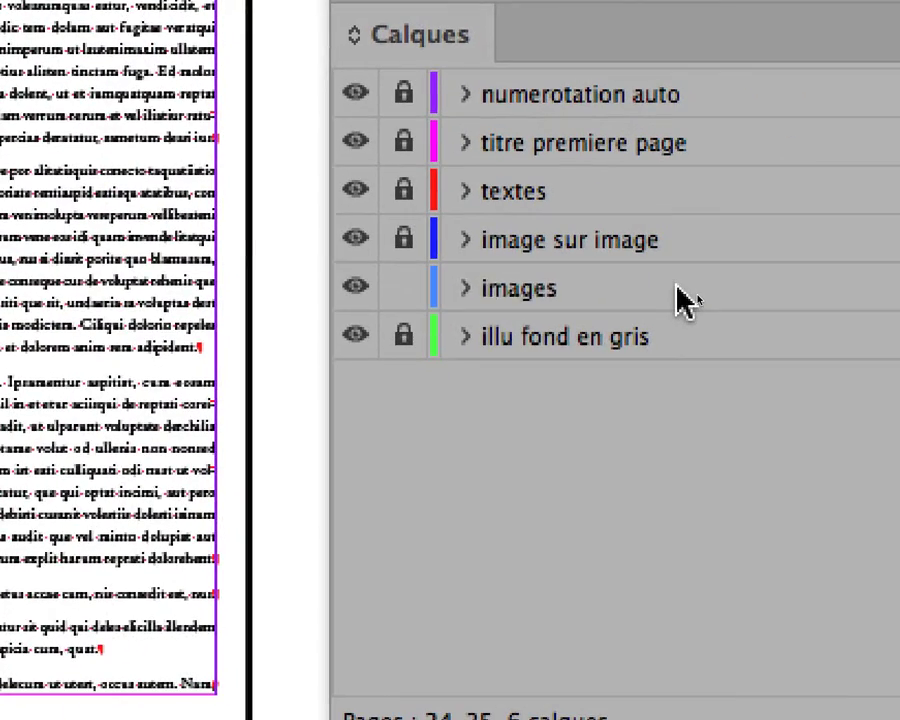
pyautogui.click(889, 297)
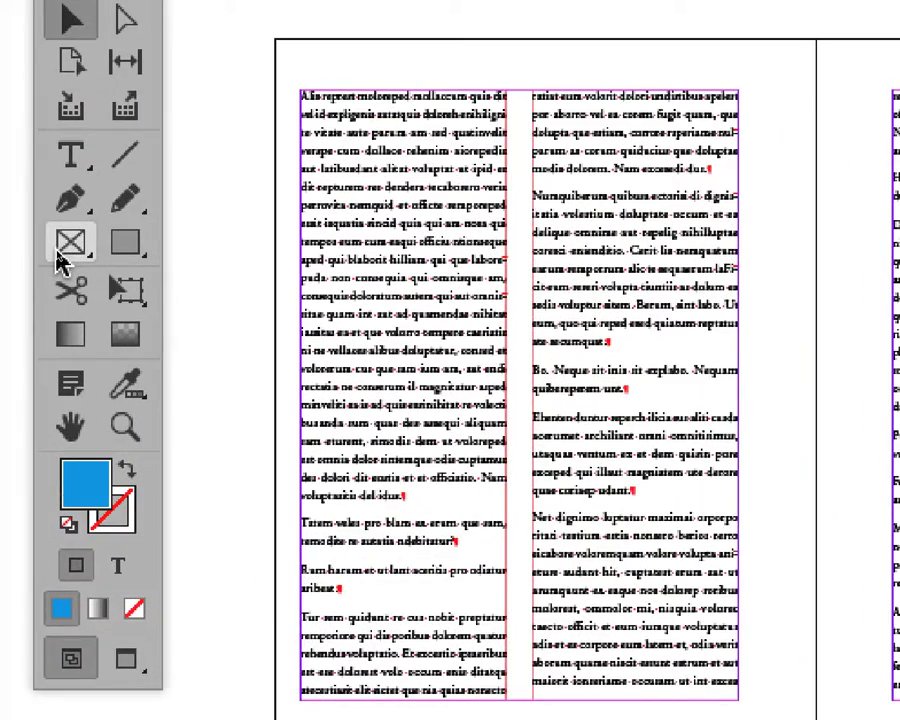
pyautogui.click(59, 253)
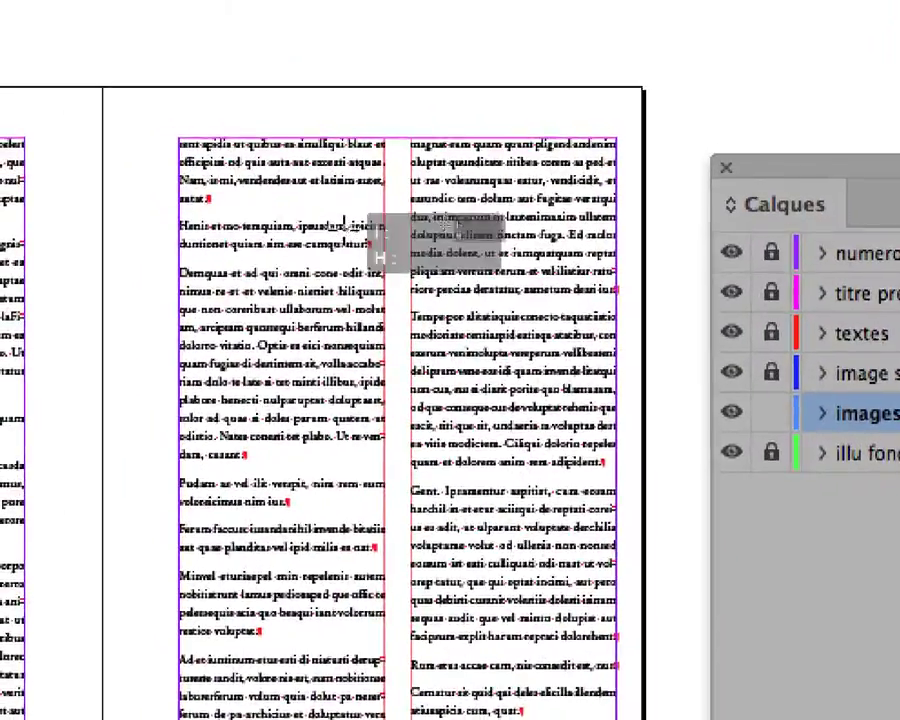
pyautogui.moveTo(345, 225)
pyautogui.mouseDown()
pyautogui.moveTo(555, 370)
pyautogui.moveTo(550, 405)
pyautogui.mouseUp()
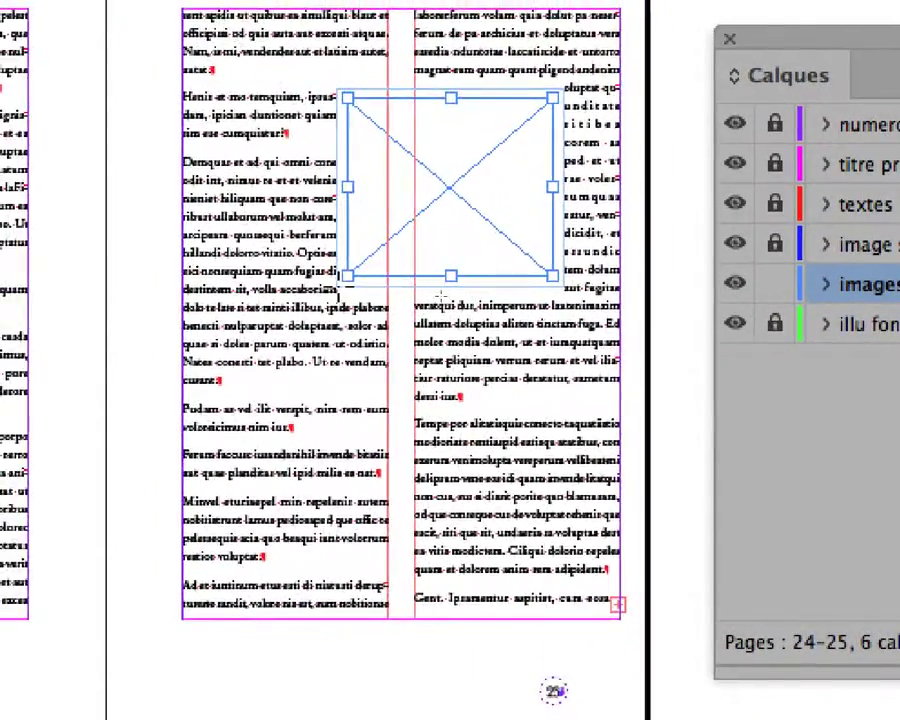
# - Move the empty image frame around the text columns of page 25, leaving it at about X 302 mm, Y 55 mm
pyautogui.scroll(2, 340, 280)
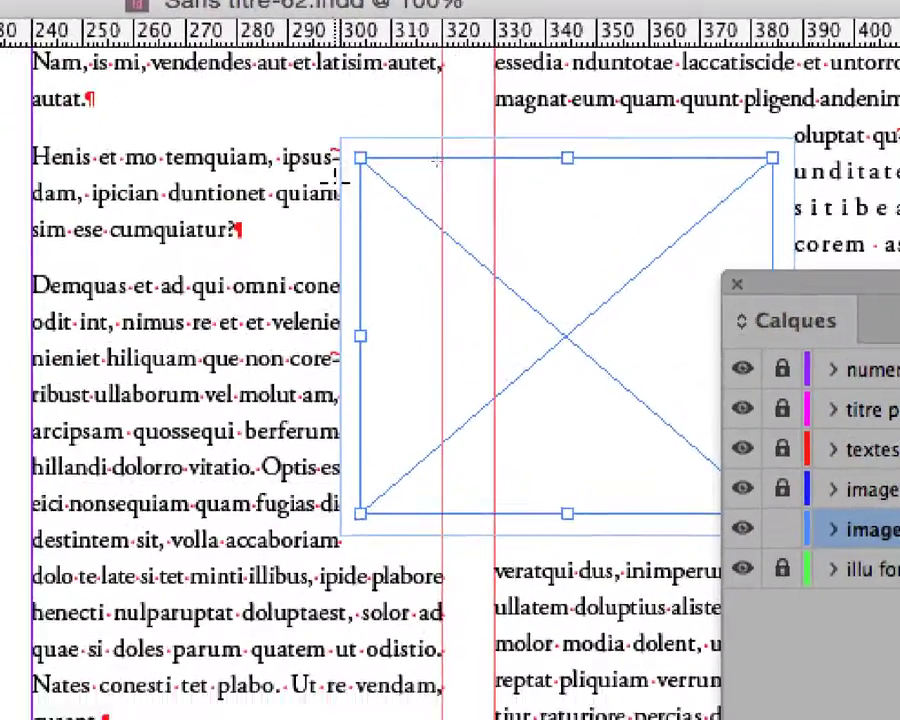
pyautogui.scroll(-1, 440, 489)
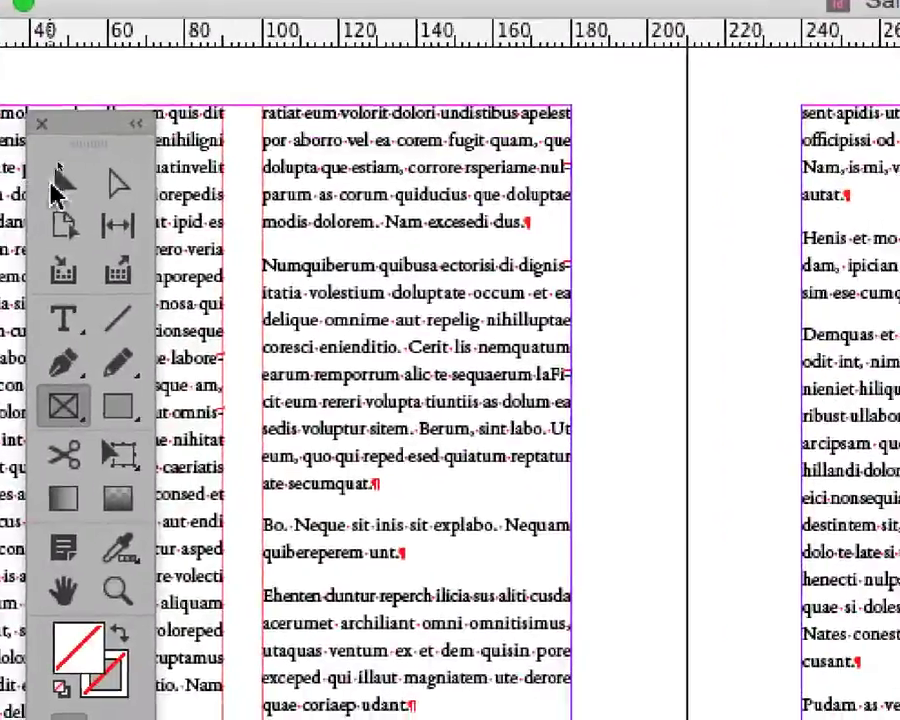
pyautogui.click(53, 183)
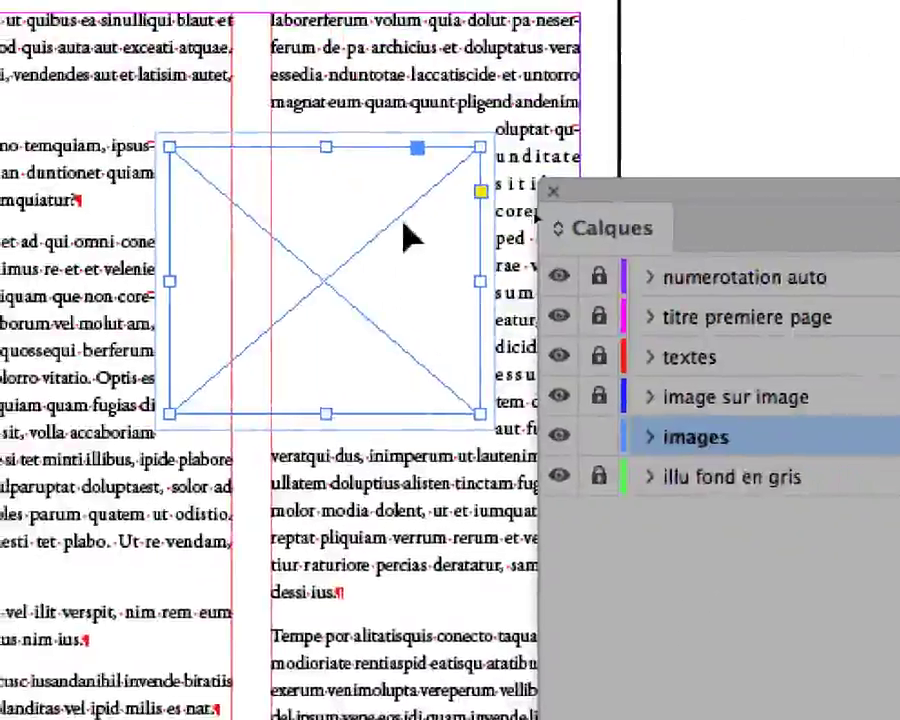
pyautogui.moveTo(404, 221); pyautogui.dragTo(356, 211)
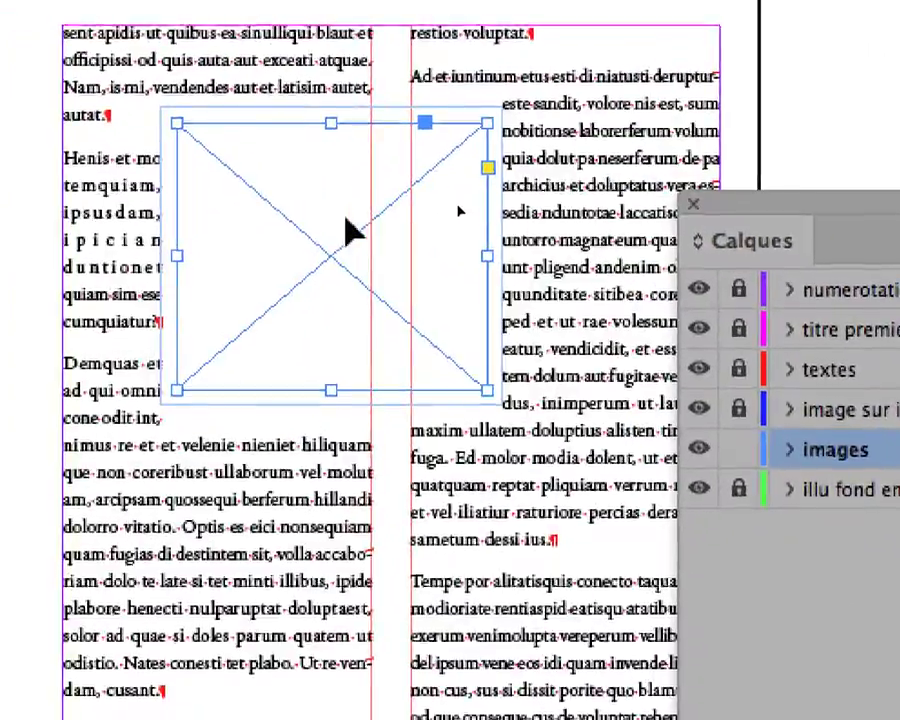
pyautogui.moveTo(297, 228); pyautogui.dragTo(388, 417)
pyautogui.moveTo(380, 288); pyautogui.dragTo(410, 129)
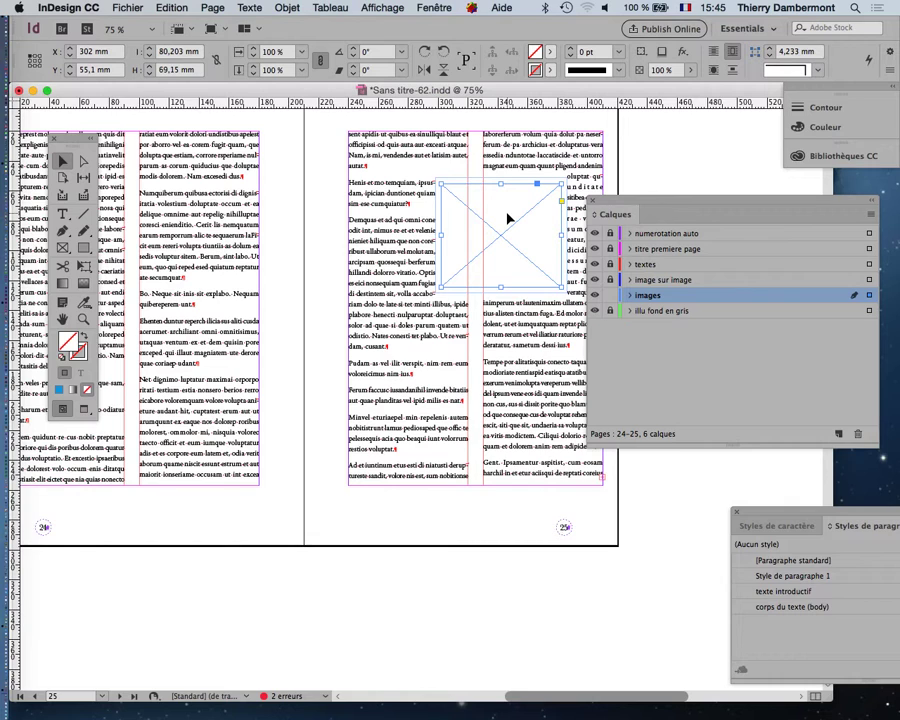
# - Show the object styles list and place it beside the image frame, clear of page 25
pyautogui.click(431, 7)
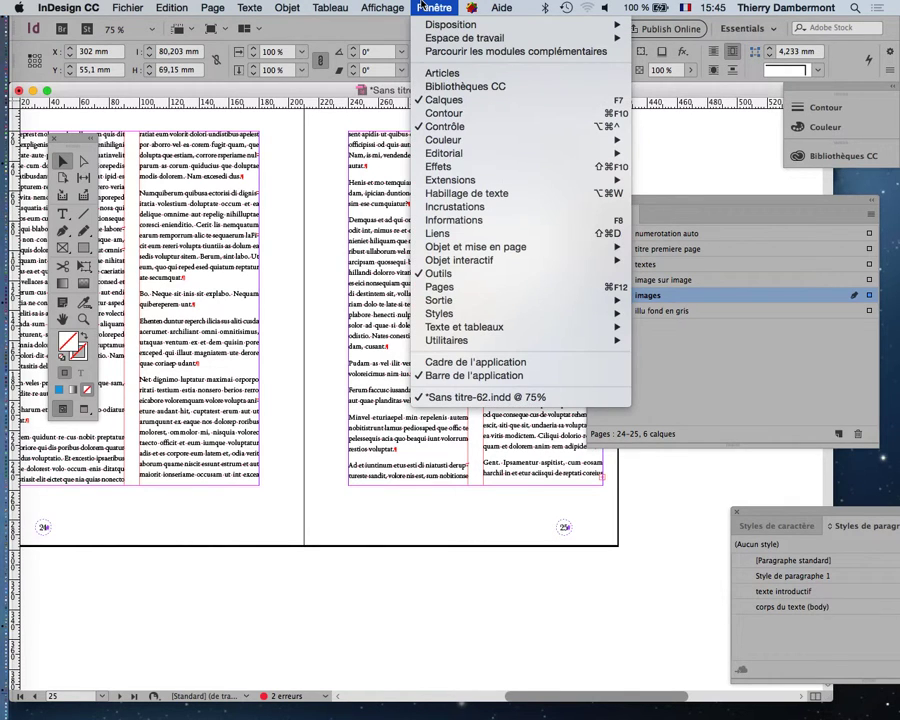
pyautogui.moveTo(475, 316)
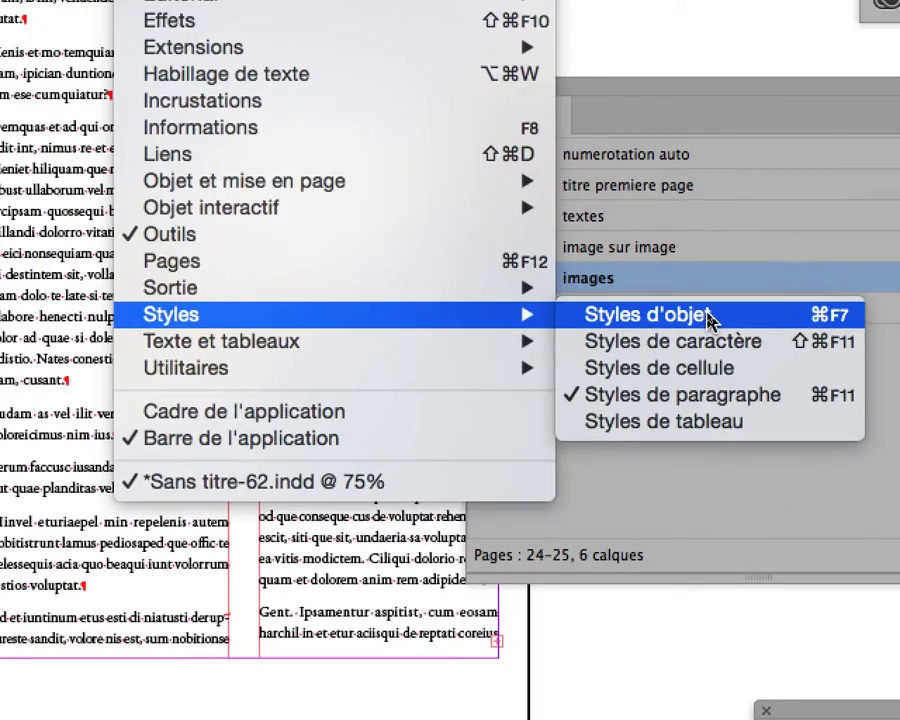
pyautogui.click(709, 320)
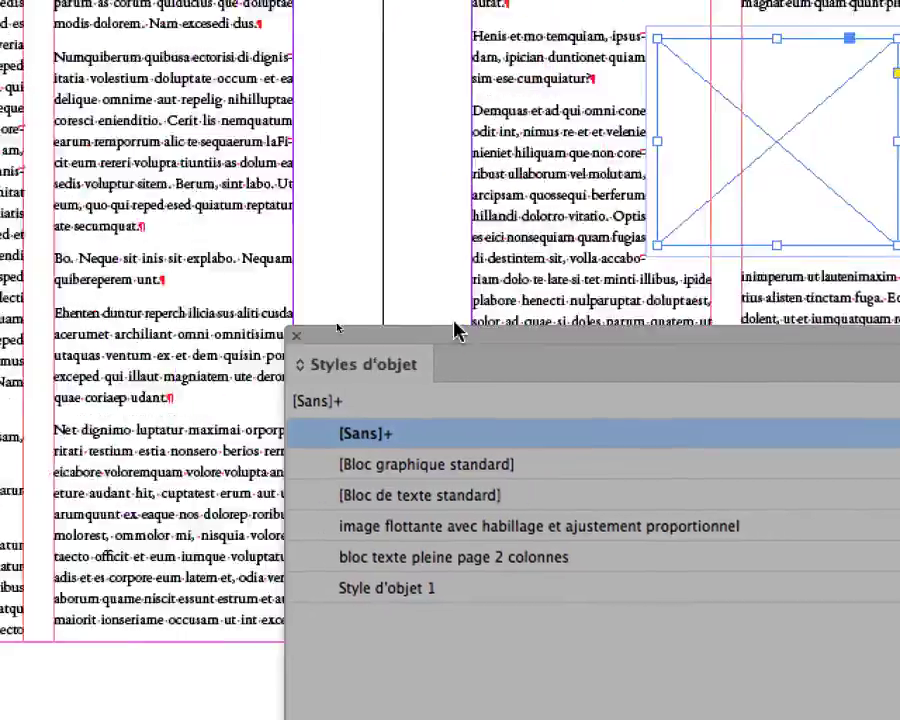
pyautogui.moveTo(455, 333); pyautogui.dragTo(350, 175)
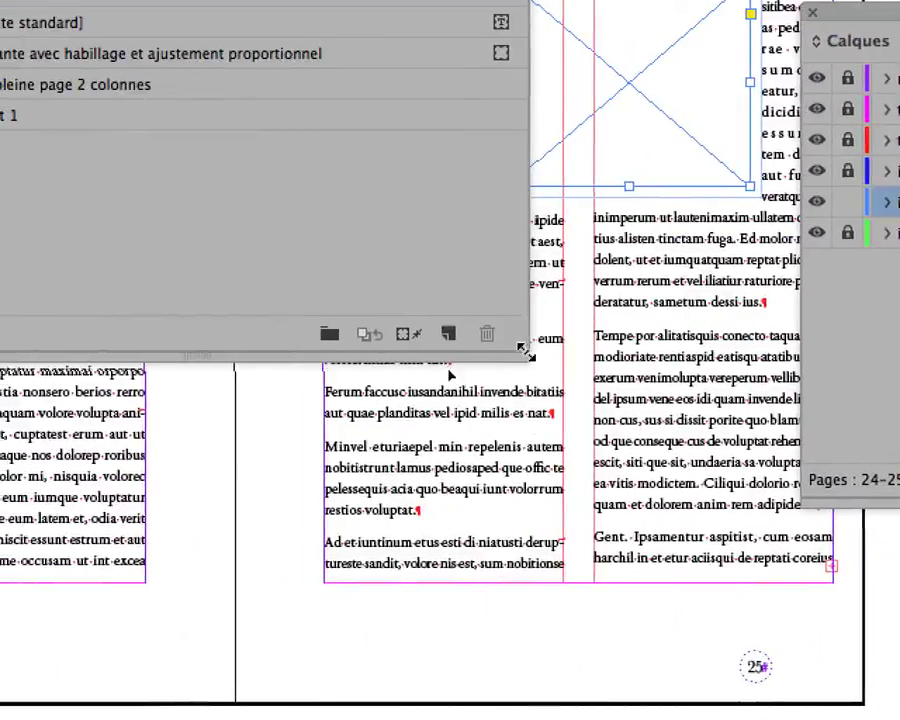
pyautogui.moveTo(505, 335); pyautogui.dragTo(402, 254)
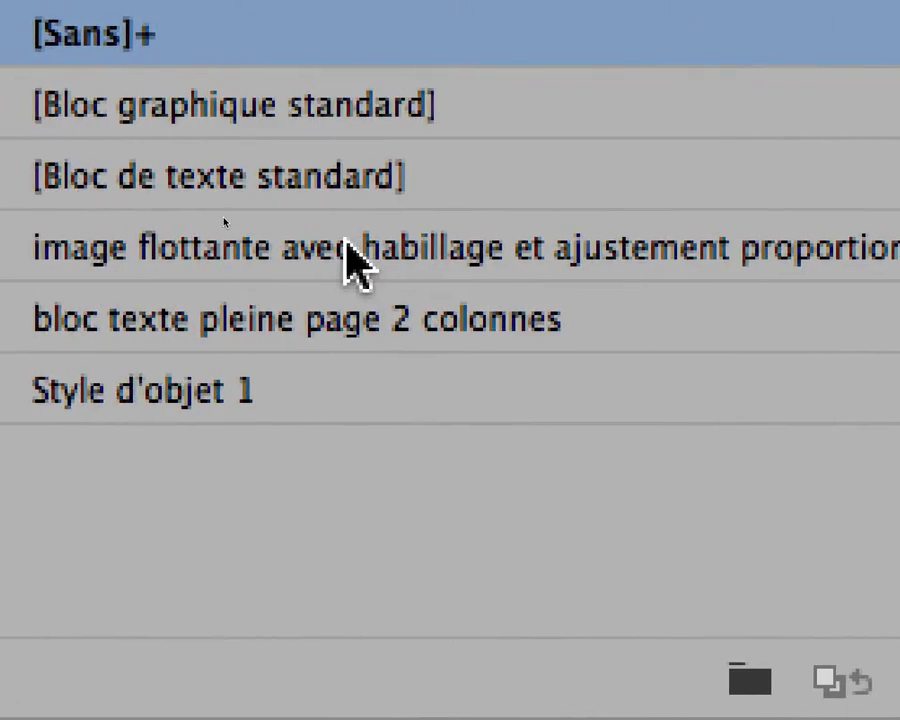
# - Try the other object styles, ending with "image flottante avec habillage et ajustement proportionnel" applied to the image frame
pyautogui.click(213, 405)
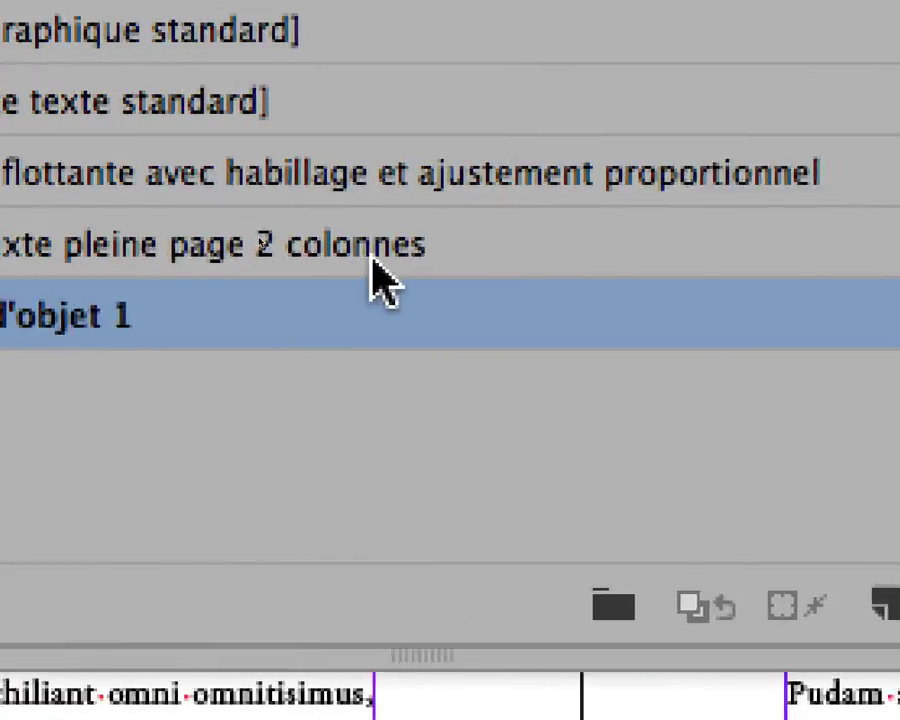
pyautogui.click(80, 247)
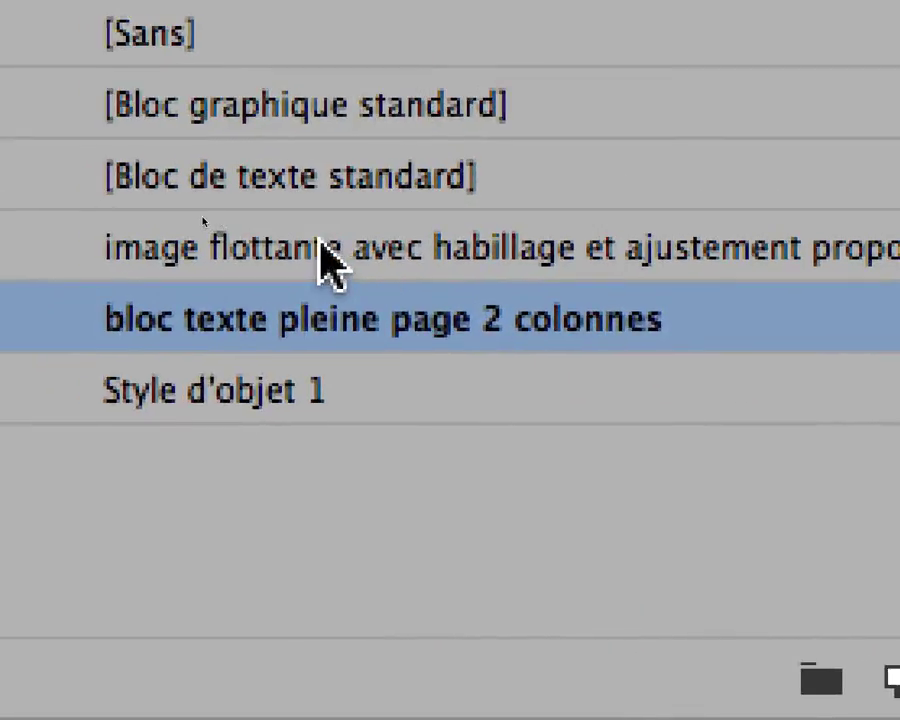
pyautogui.click(338, 174)
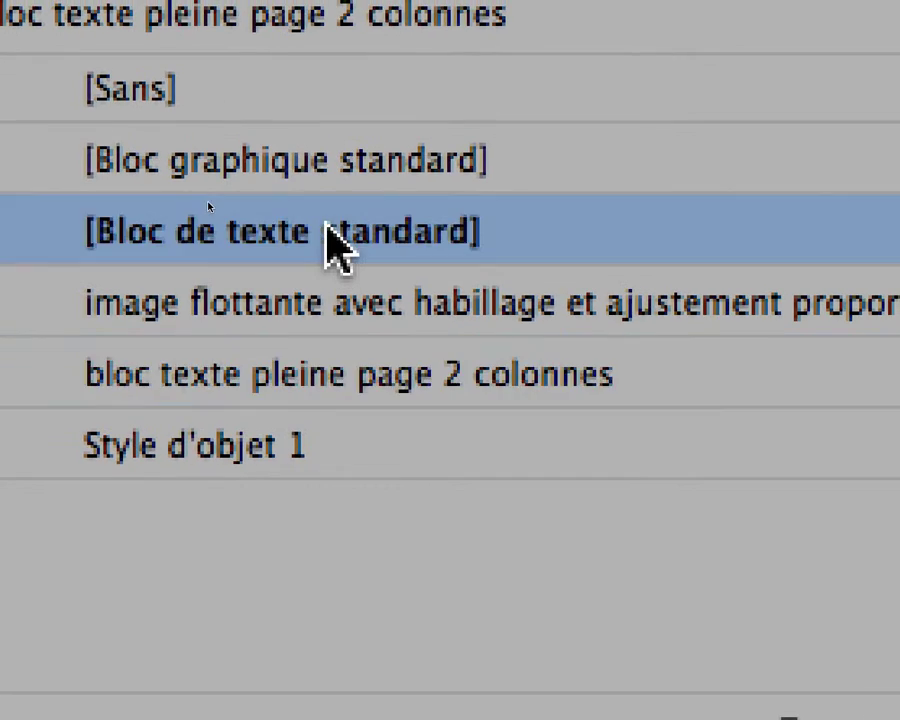
pyautogui.click(359, 245)
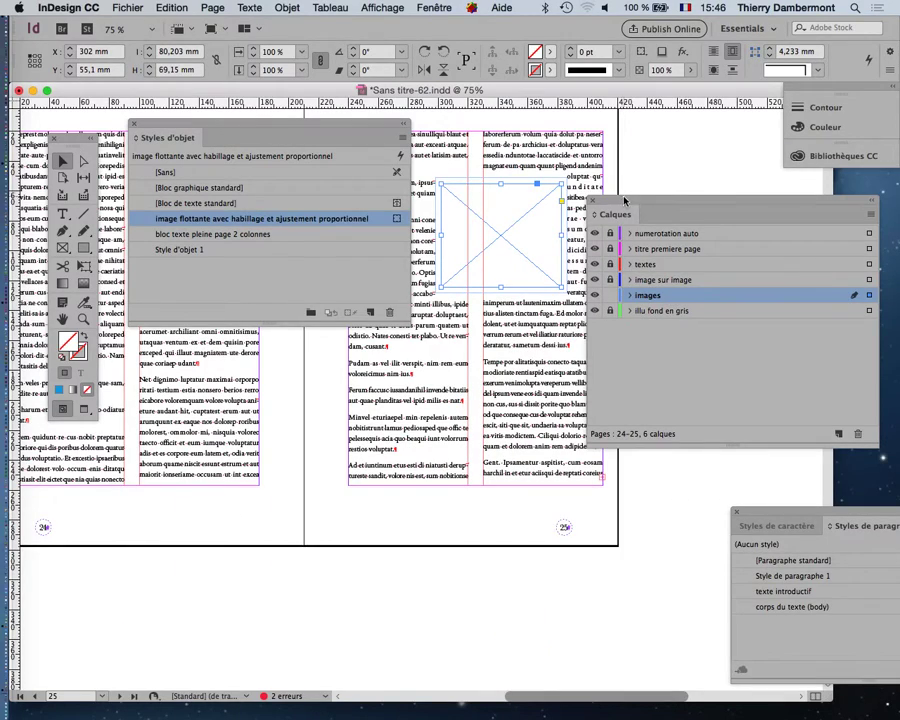
# - Clear the panels away from page 25 and enlarge the image frame to roughly cover its outer text column
pyautogui.moveTo(625, 200); pyautogui.dragTo(678, 205)
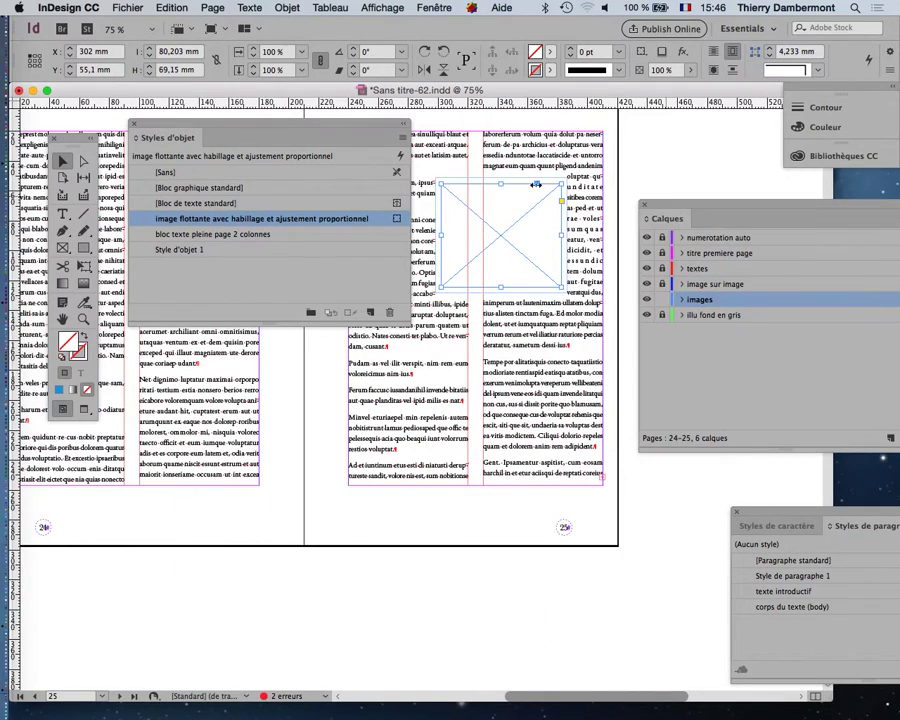
pyautogui.moveTo(325, 124); pyautogui.dragTo(289, 499)
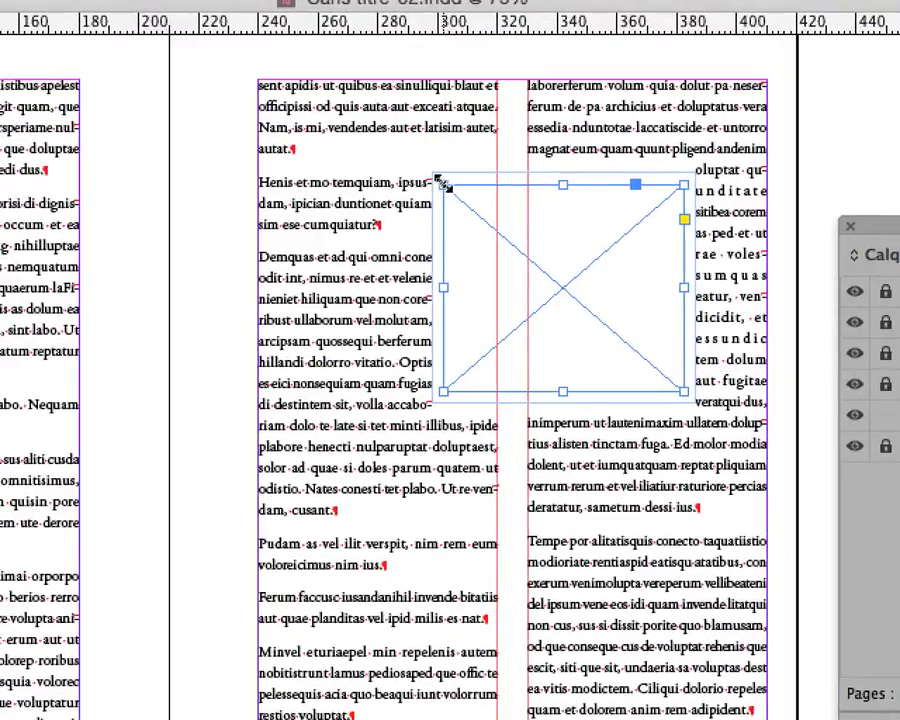
pyautogui.moveTo(440, 184); pyautogui.dragTo(490, 97)
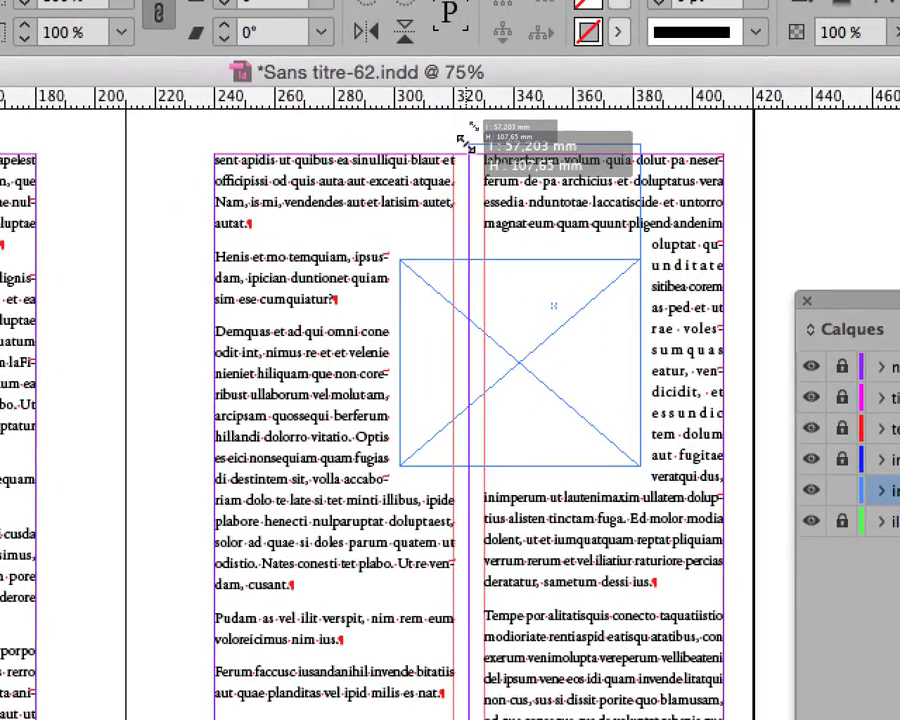
pyautogui.moveTo(468, 137); pyautogui.dragTo(470, 146)
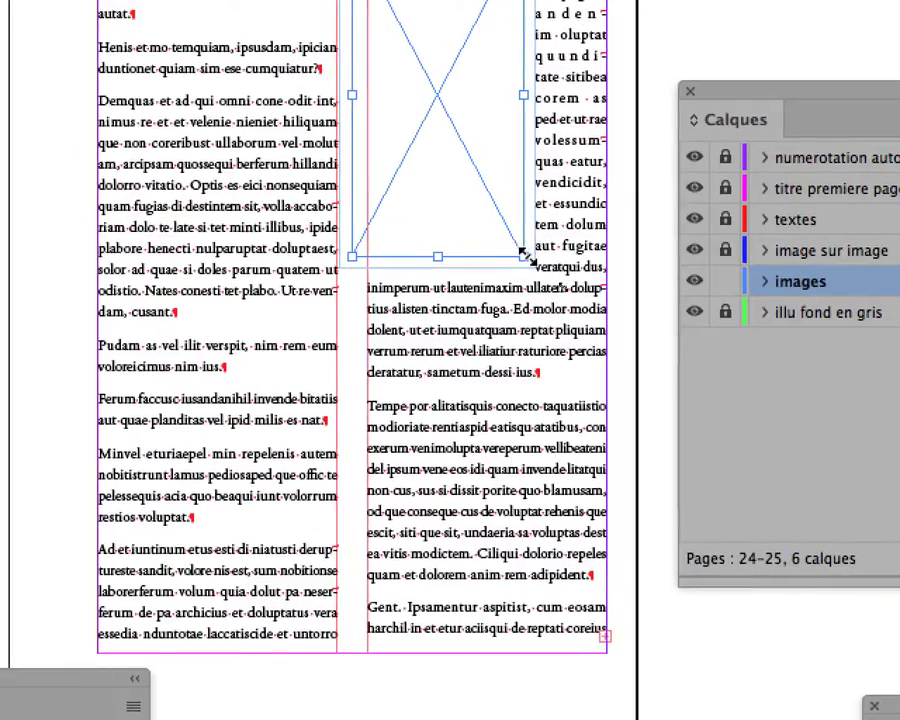
pyautogui.moveTo(644, 461); pyautogui.dragTo(655, 598)
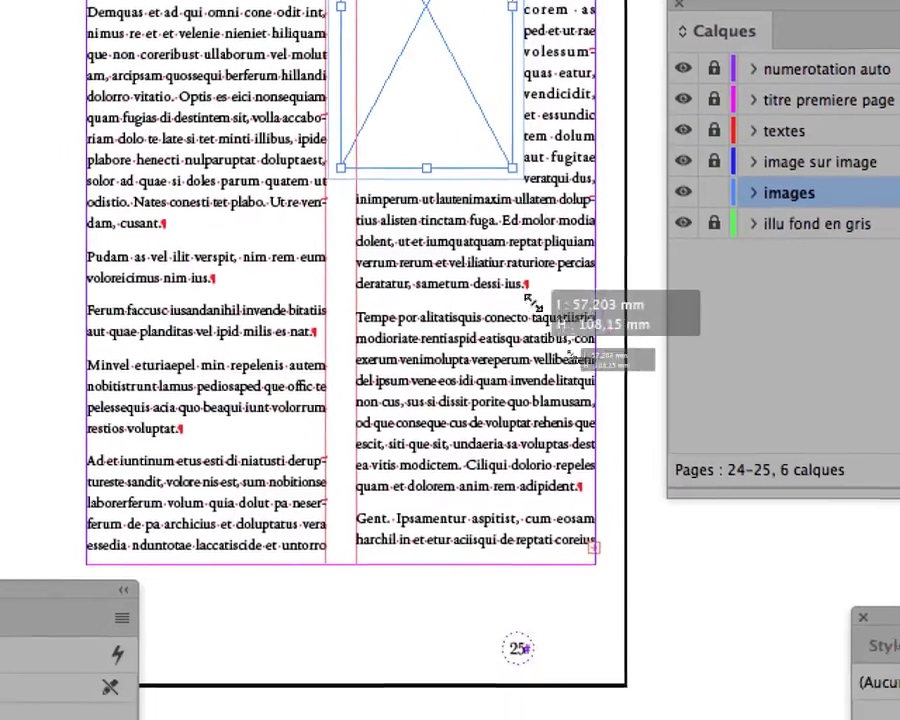
pyautogui.moveTo(528, 299); pyautogui.dragTo(610, 525)
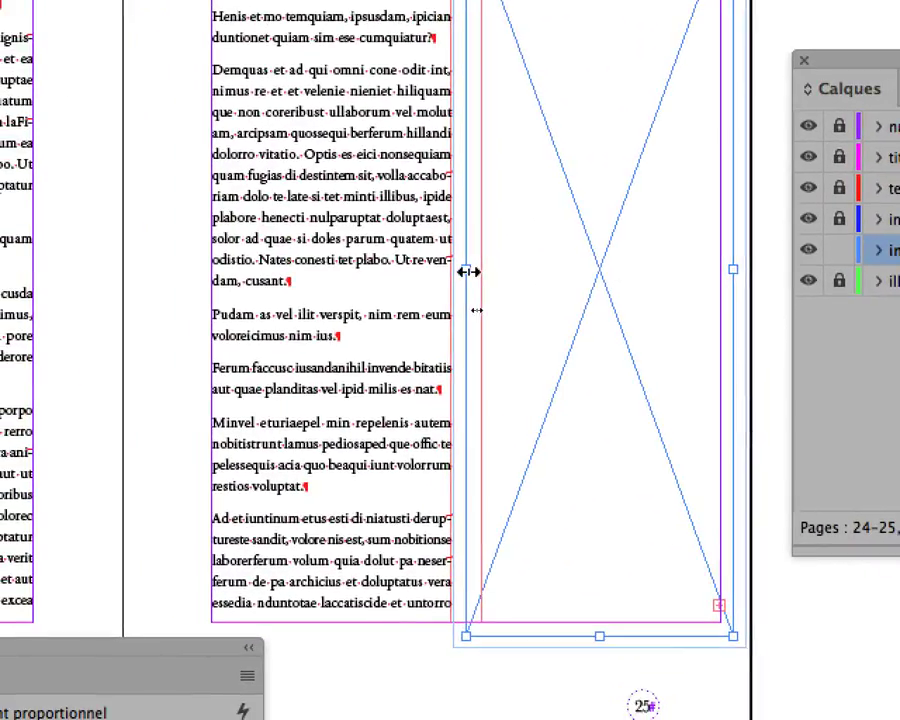
# - Fit the image frame exactly to the outer column of page 25, at X 330 mm, Y 20 mm, 80 mm wide and 237 mm high
pyautogui.moveTo(345, 152); pyautogui.dragTo(346, 152)
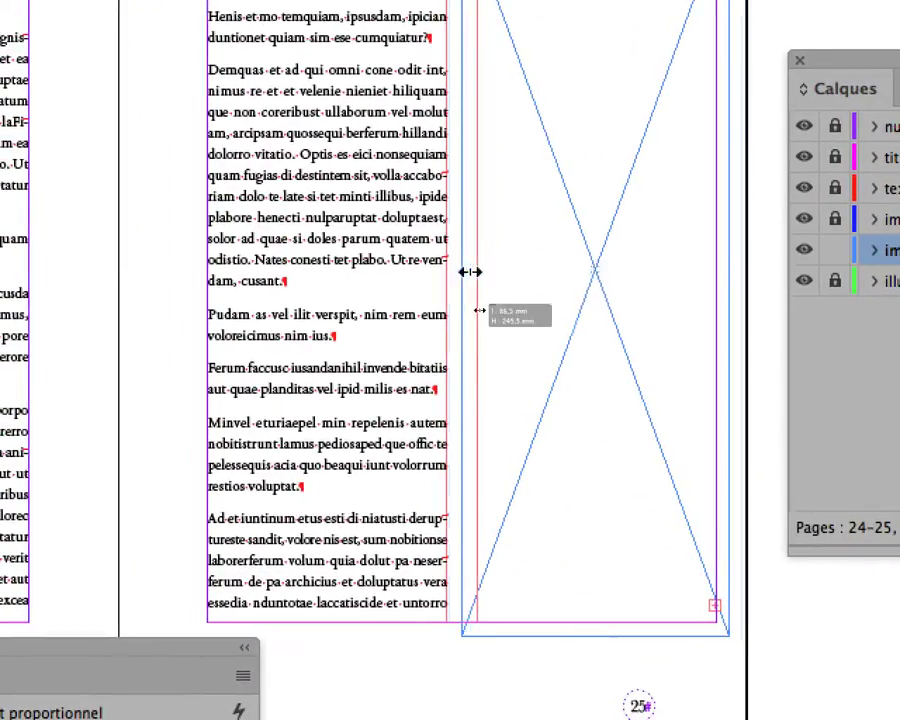
pyautogui.moveTo(470, 271); pyautogui.dragTo(474, 269)
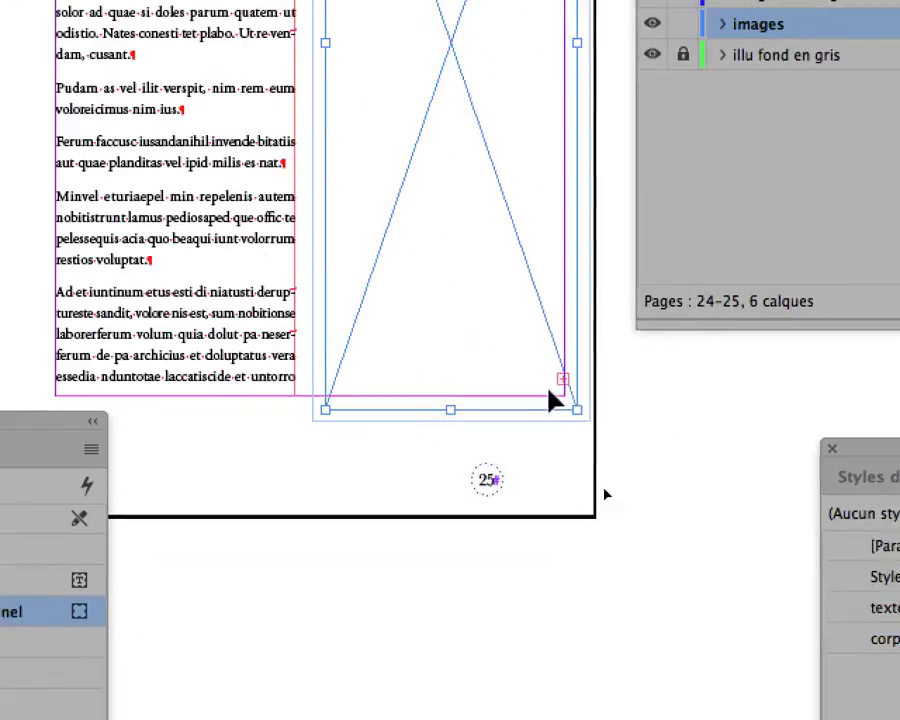
pyautogui.moveTo(728, 633); pyautogui.dragTo(726, 630)
pyautogui.moveTo(558, 395); pyautogui.dragTo(554, 388)
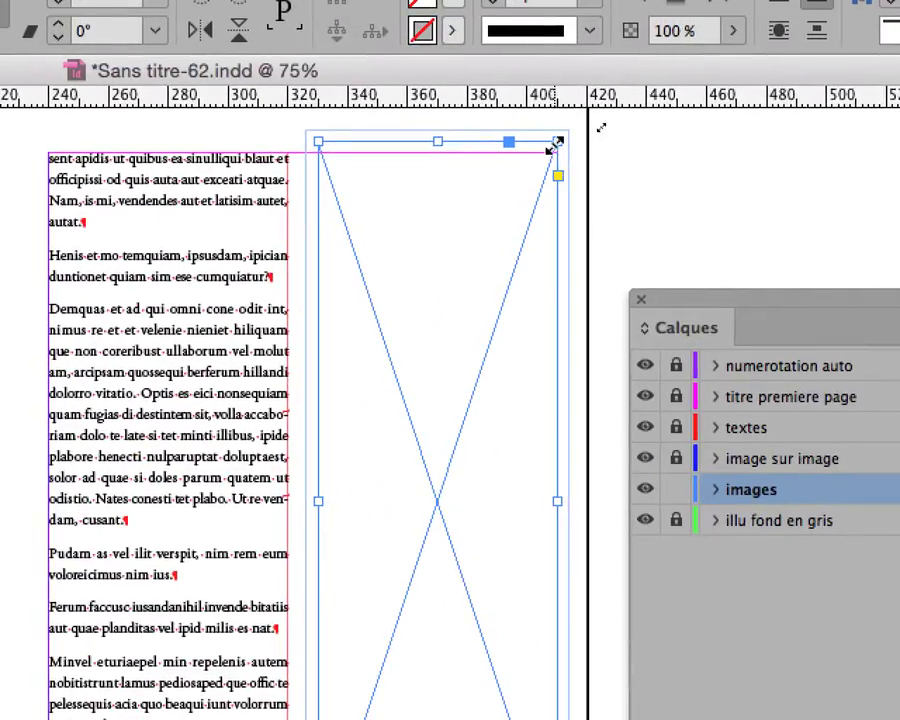
pyautogui.moveTo(557, 133); pyautogui.dragTo(551, 150)
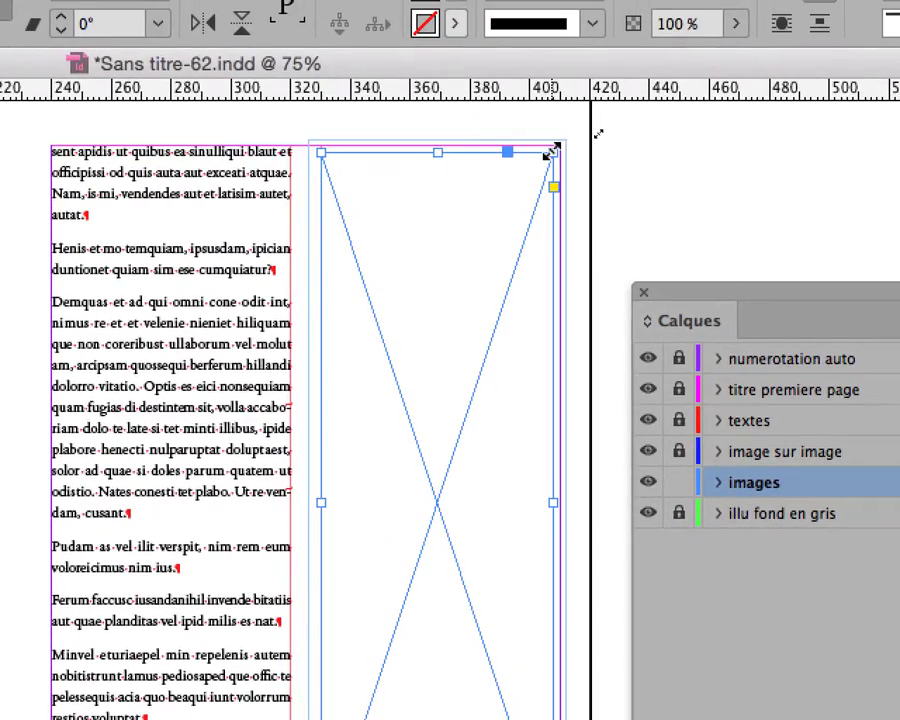
pyautogui.moveTo(553, 150); pyautogui.dragTo(559, 151)
pyautogui.click(622, 202)
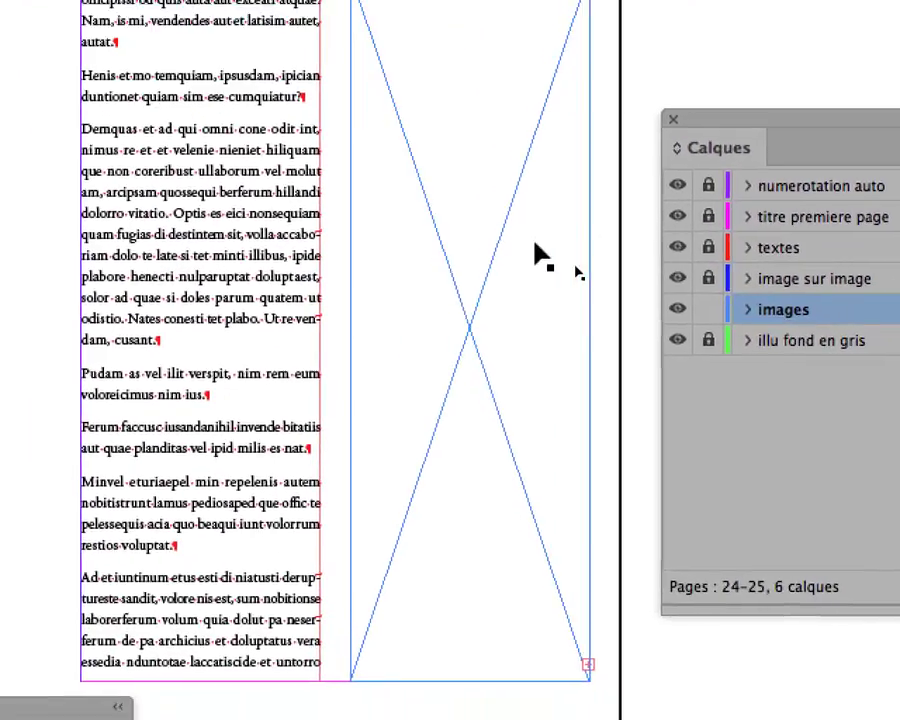
pyautogui.click(535, 247)
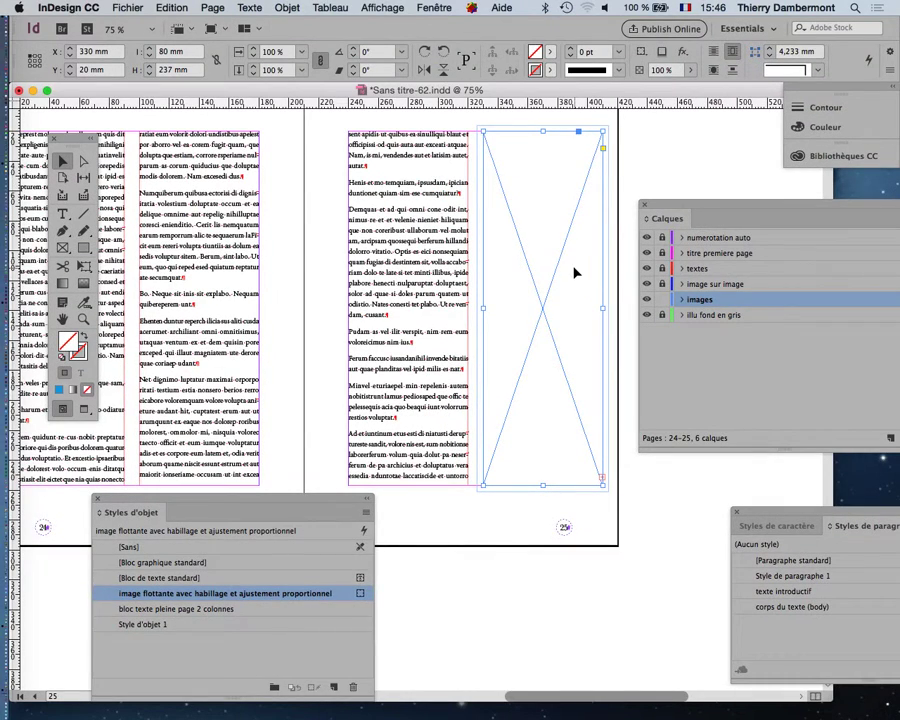
# - Browse the following spreads up to page 36 and examine how images are placed within the text columns
pyautogui.press('super+minus')
pyautogui.press('super+minus')
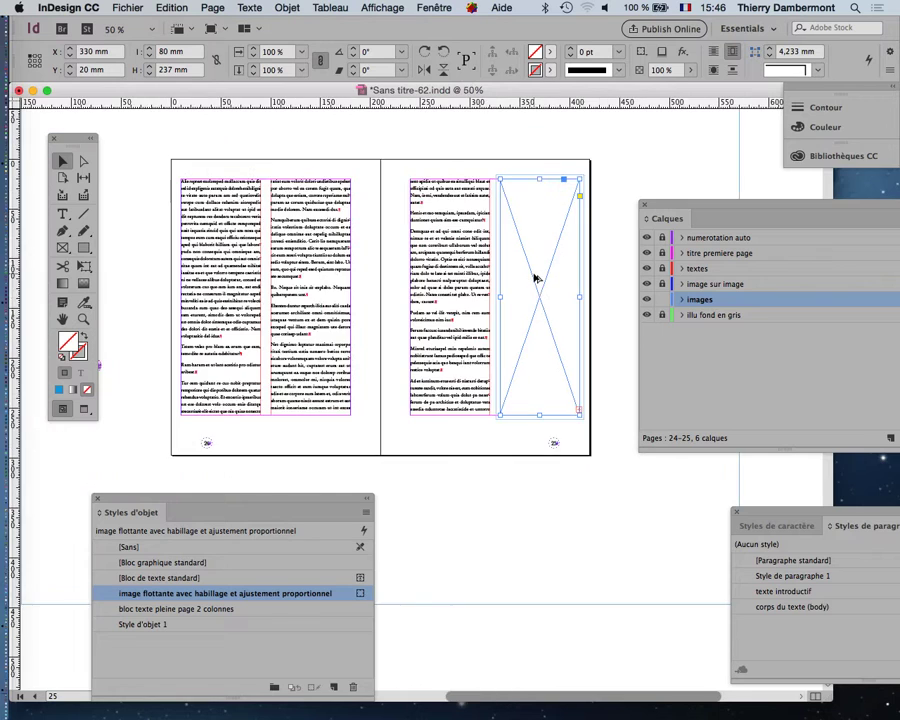
pyautogui.scroll(-5, 534, 281)
pyautogui.scroll(-10, 534, 281)
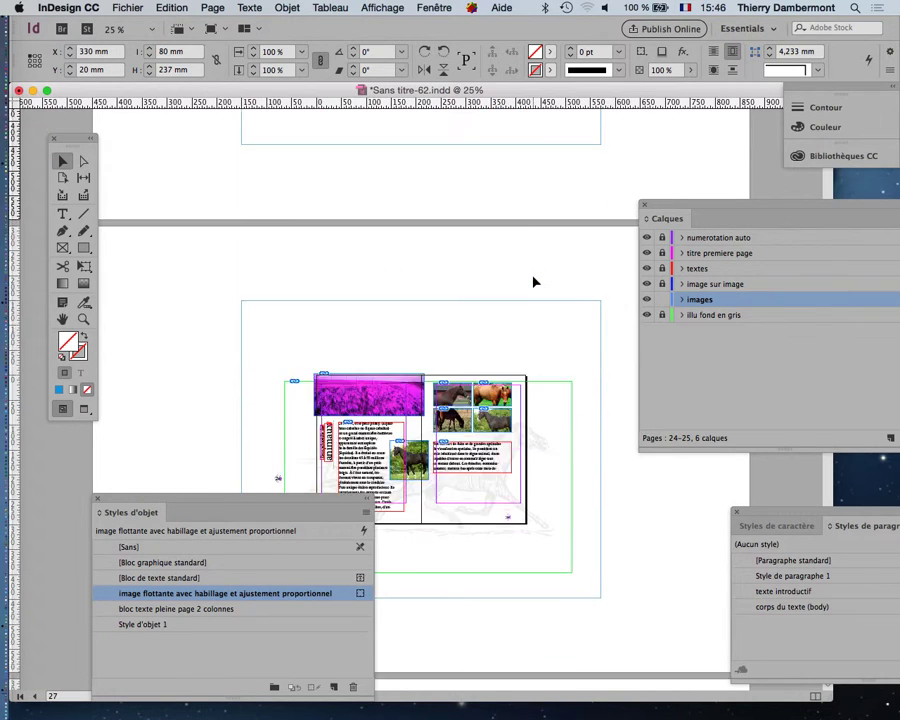
pyautogui.scroll(-12, 533, 283)
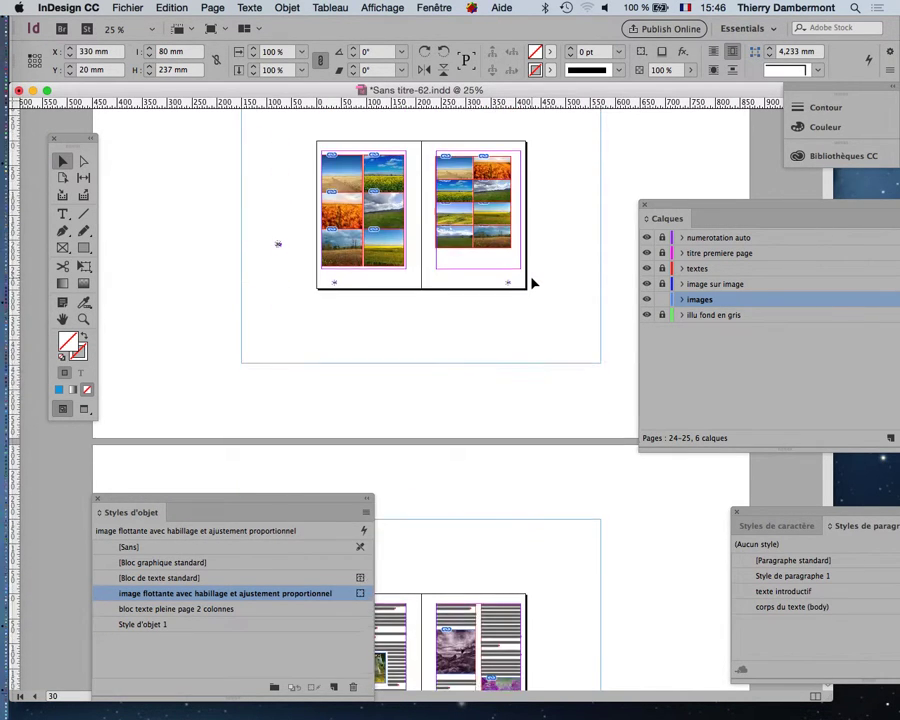
pyautogui.scroll(-3, 531, 282)
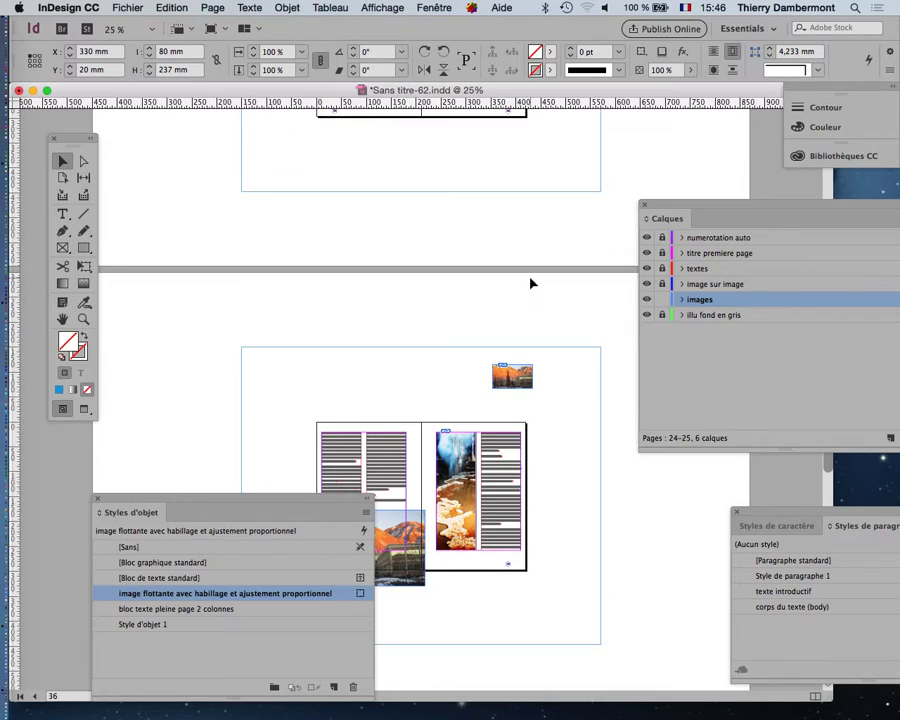
pyautogui.press('super+equal')
pyautogui.press('super+equal')
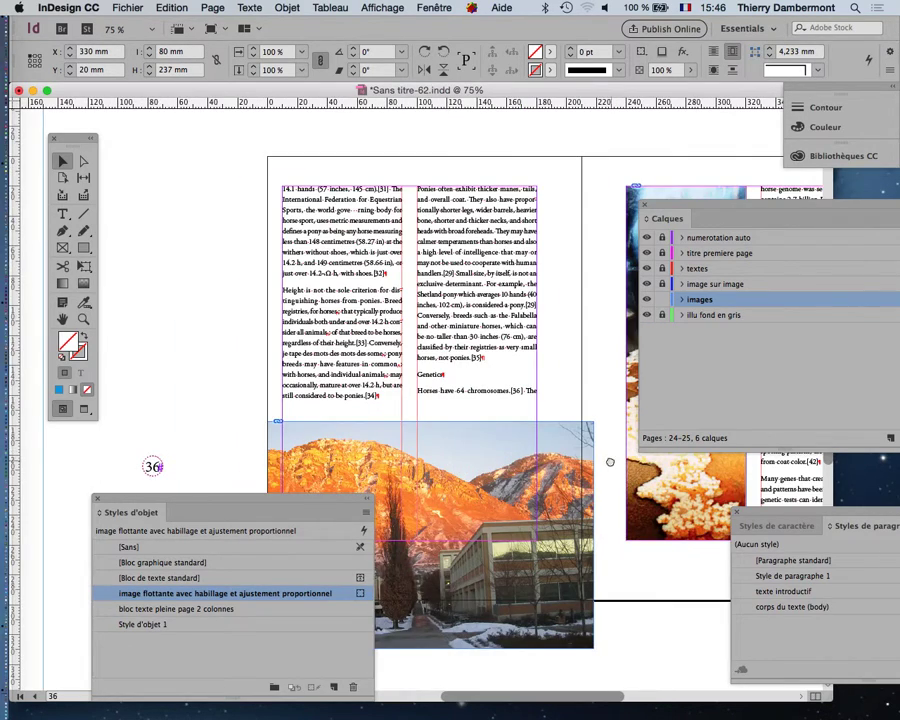
# - Move the image on page 37 from the inner to the outer text column, about X 330 mm, Y 20 mm, clearing the layers panel aside
pyautogui.scroll(-5, 610, 462)
pyautogui.hscroll(5, 610, 462)
pyautogui.press('super+equal')
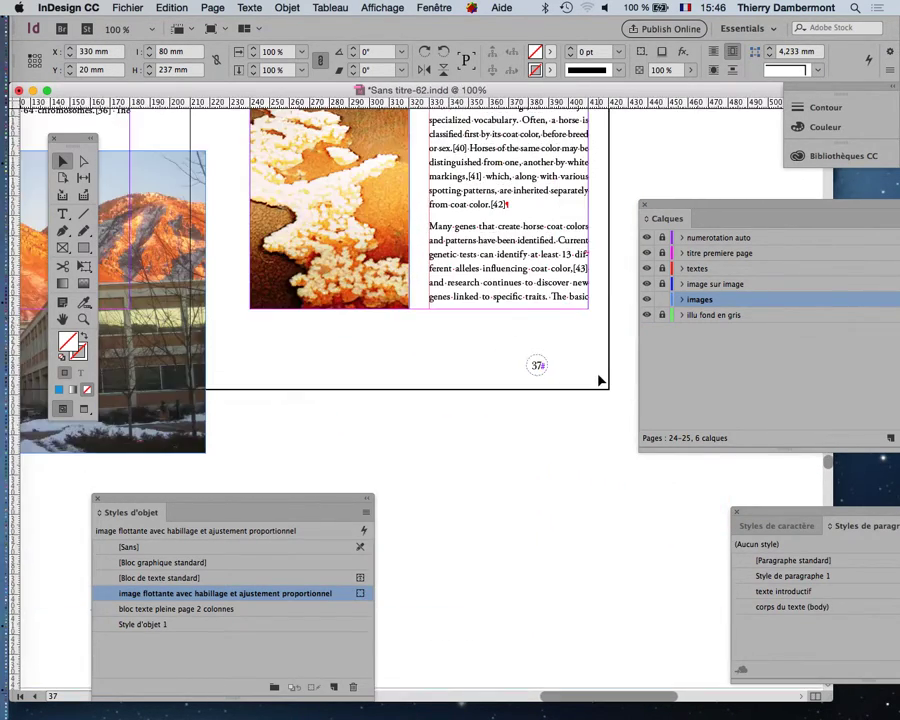
pyautogui.press('super+equal')
pyautogui.scroll(5, 482, 382)
pyautogui.hscroll(-3, 482, 382)
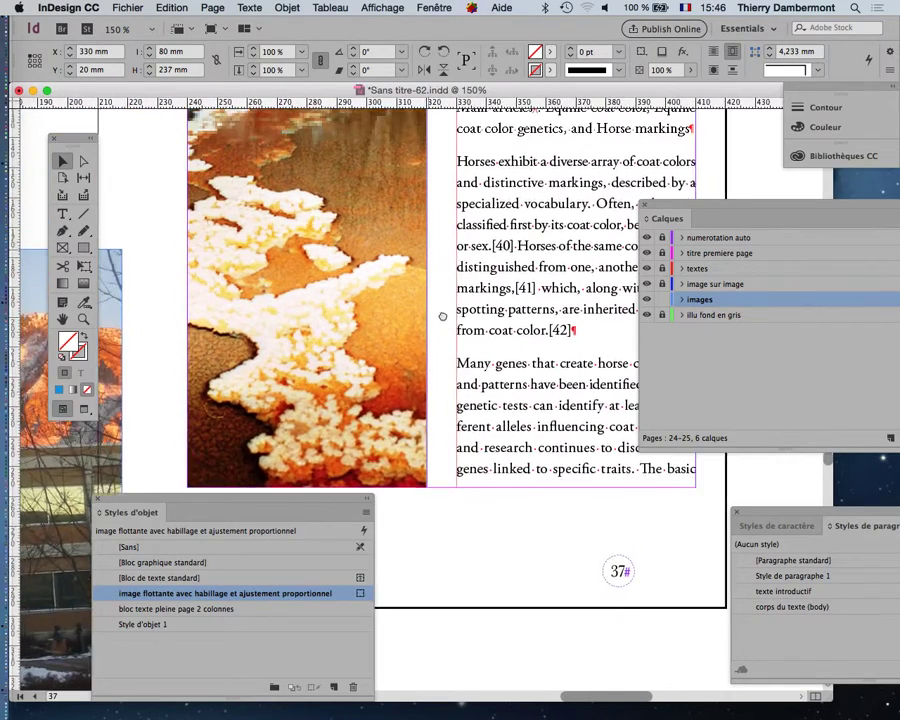
pyautogui.scroll(2, 443, 316)
pyautogui.hscroll(-1, 443, 316)
pyautogui.scroll(10, 337, 212)
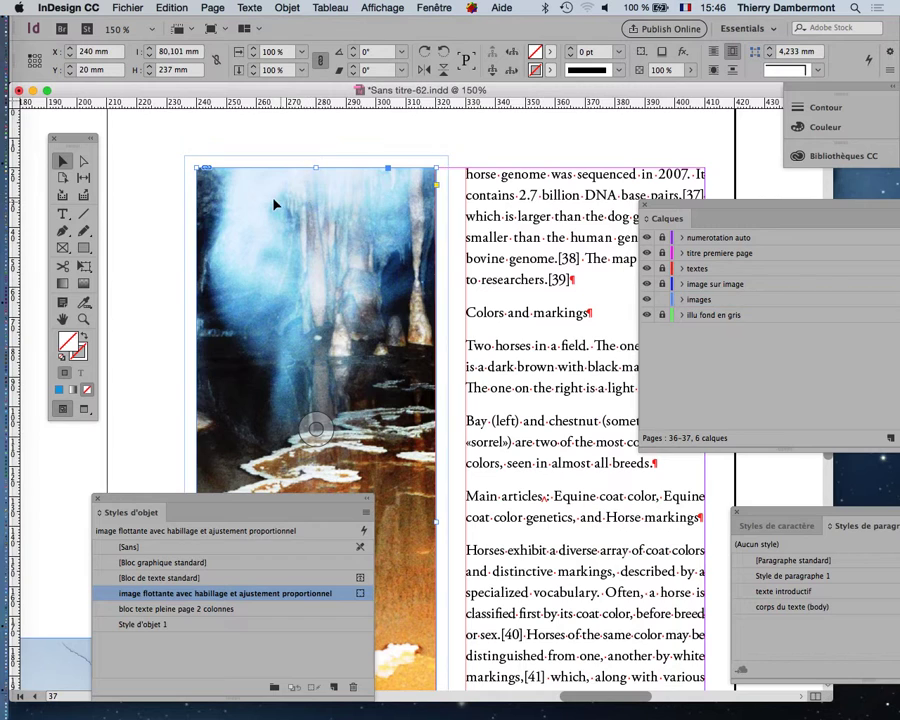
pyautogui.moveTo(313, 228); pyautogui.dragTo(436, 308)
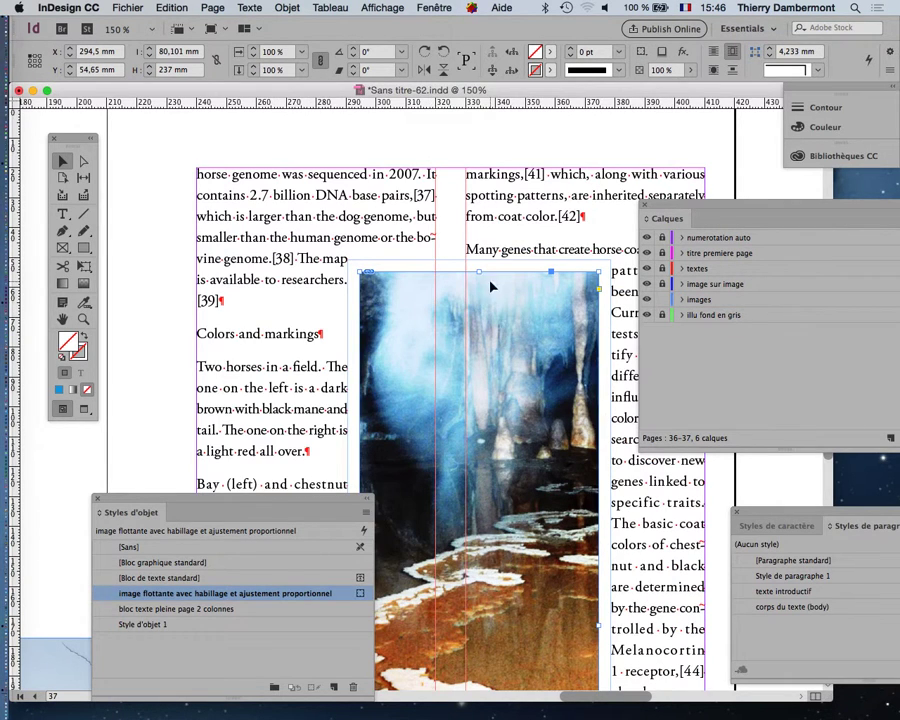
pyautogui.moveTo(684, 207); pyautogui.dragTo(852, 228)
pyautogui.moveTo(486, 311); pyautogui.dragTo(592, 207)
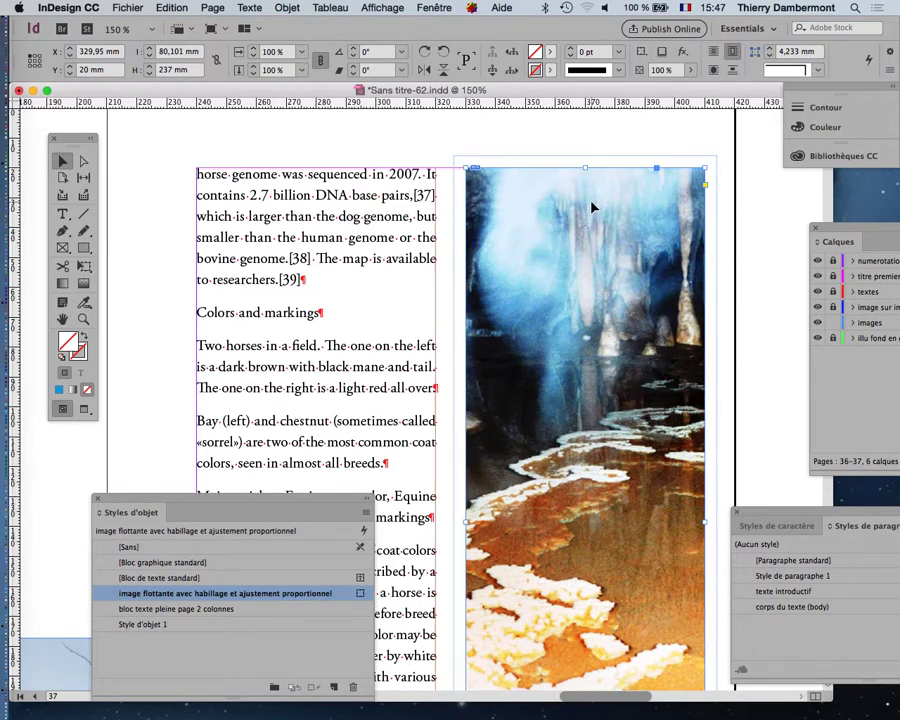
# - Extend the image frame past the upper, outer and lower edges of page 37 so it bleeds off the page, and deselect it
pyautogui.scroll(-1, 578, 238)
pyautogui.scroll(-1, 580, 240)
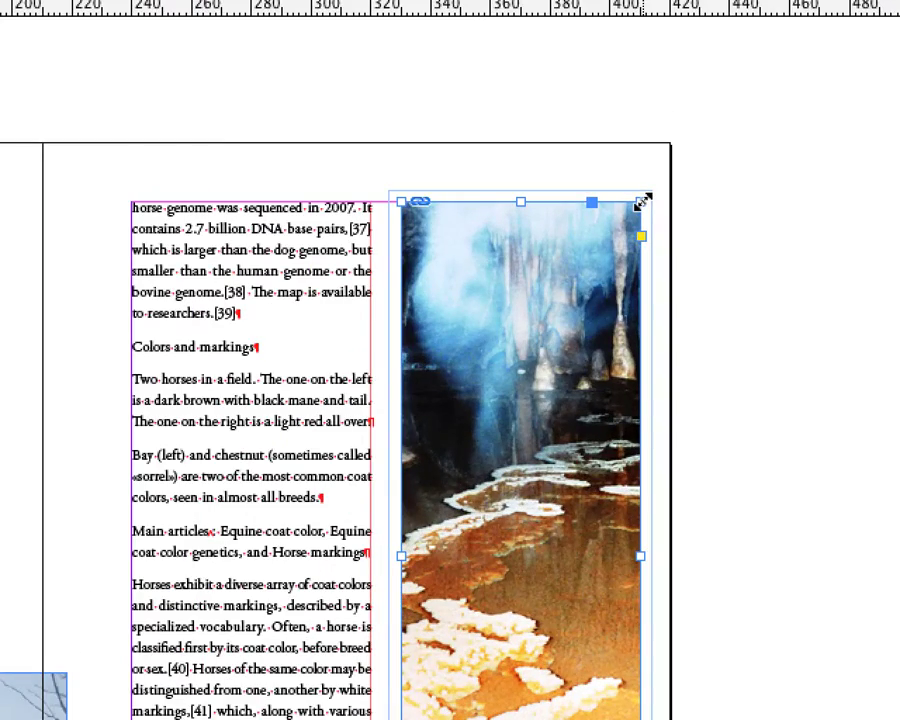
pyautogui.moveTo(642, 201); pyautogui.dragTo(696, 146)
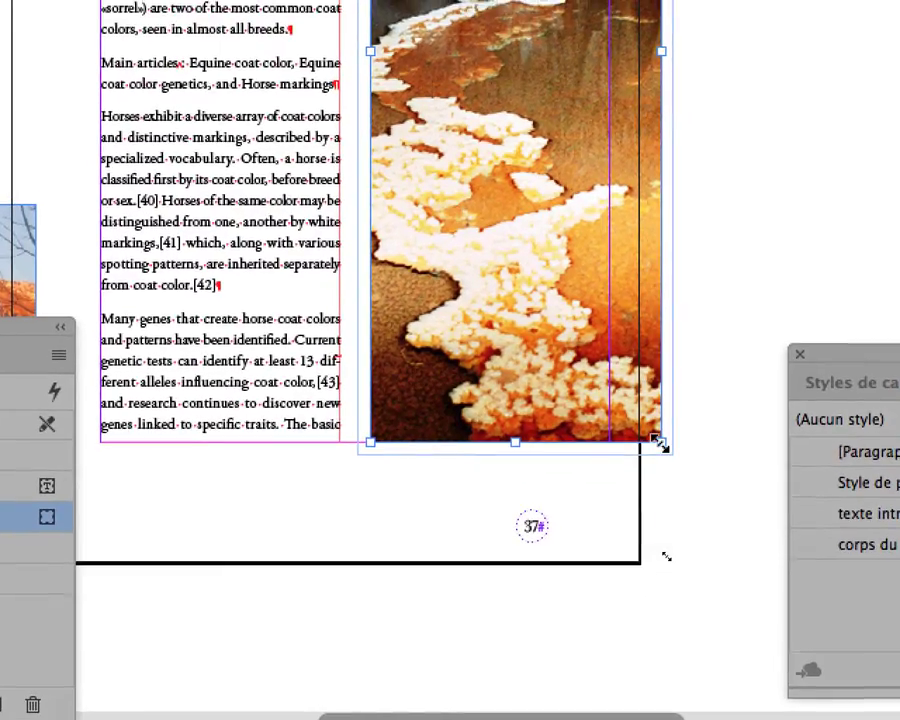
pyautogui.moveTo(656, 719); pyautogui.dragTo(678, 719)
pyautogui.moveTo(667, 478); pyautogui.dragTo(663, 533)
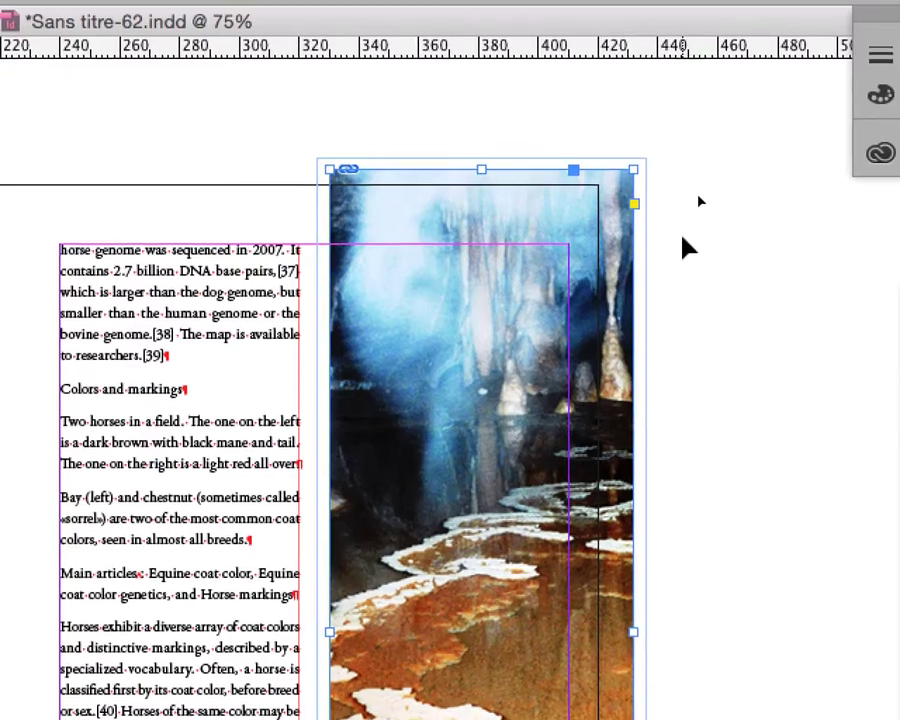
pyautogui.click(686, 246)
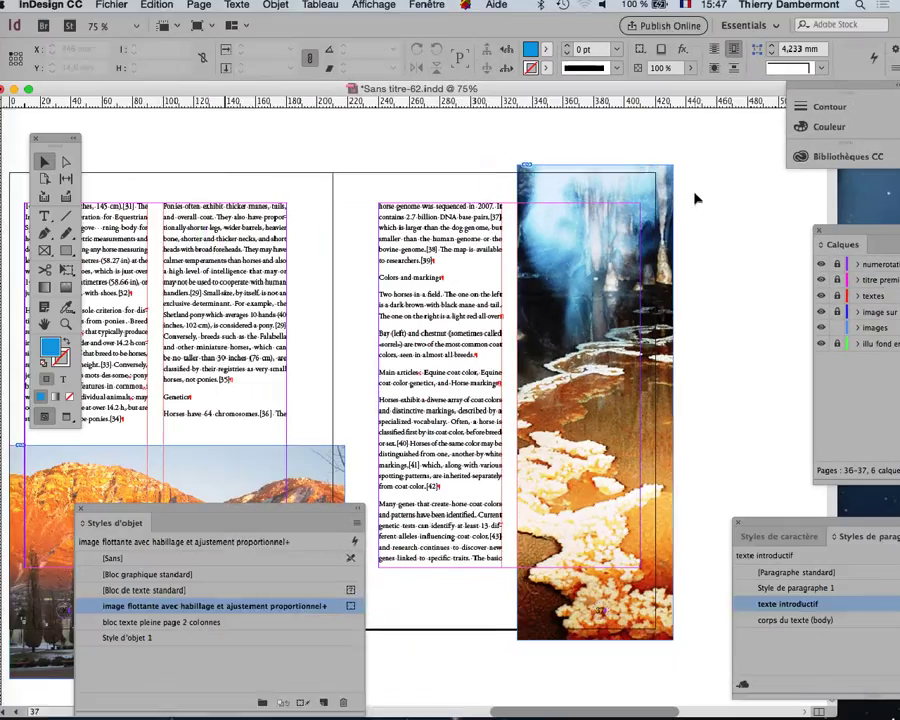
# - Display spread 36–37 in preview mode and clear the object styles panel and the toolbox away from the pages
pyautogui.scroll(-2, 434, 235)
pyautogui.hscroll(-4, 434, 235)
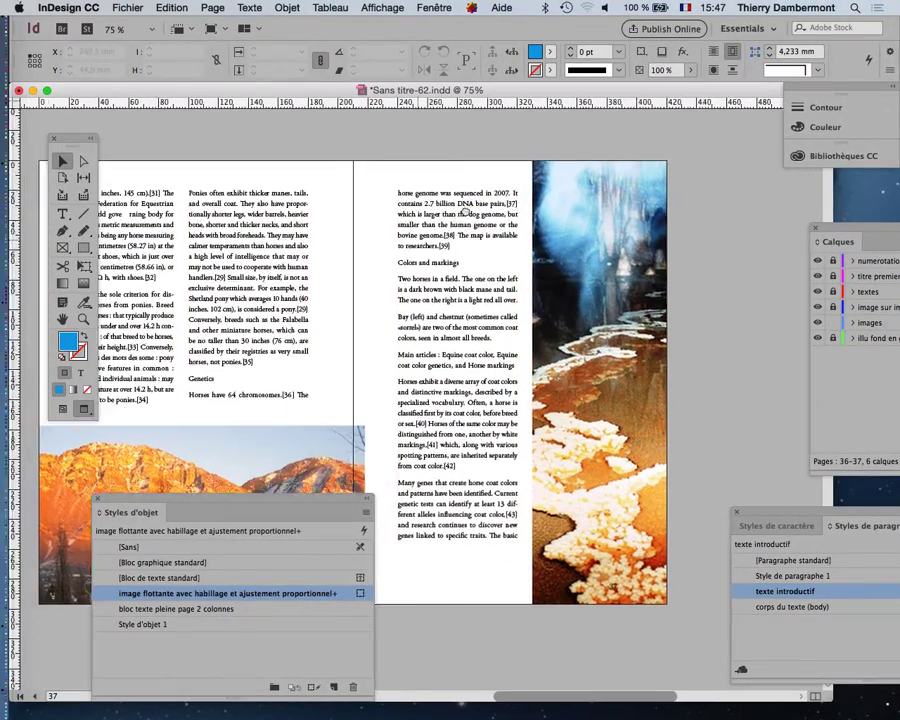
pyautogui.moveTo(282, 500); pyautogui.dragTo(237, 603)
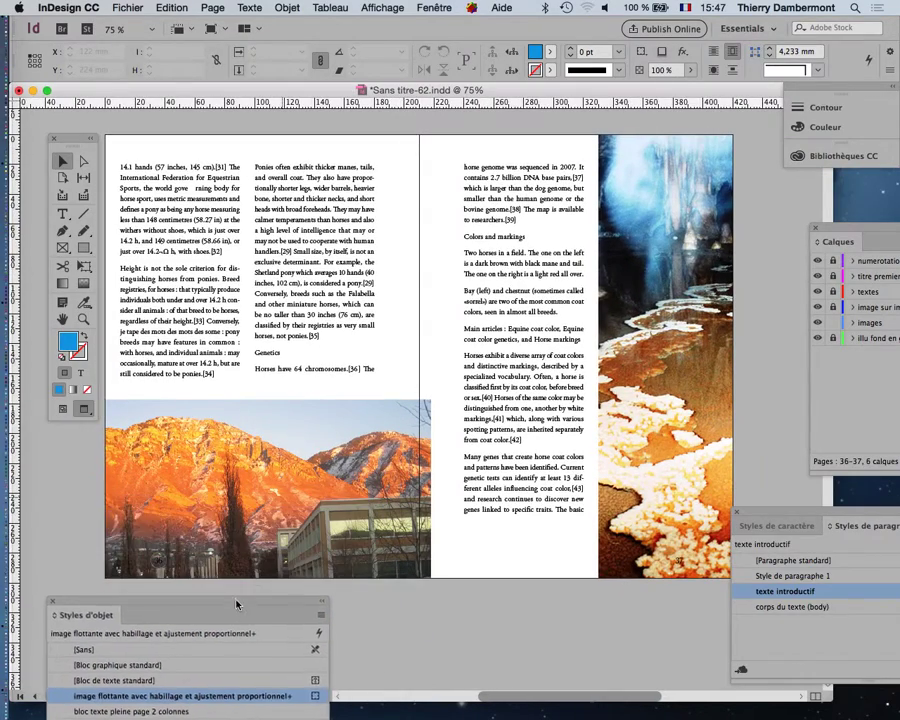
pyautogui.moveTo(418, 428)
pyautogui.mouseDown()
pyautogui.moveTo(396, 421)
pyautogui.moveTo(406, 420)
pyautogui.mouseUp()
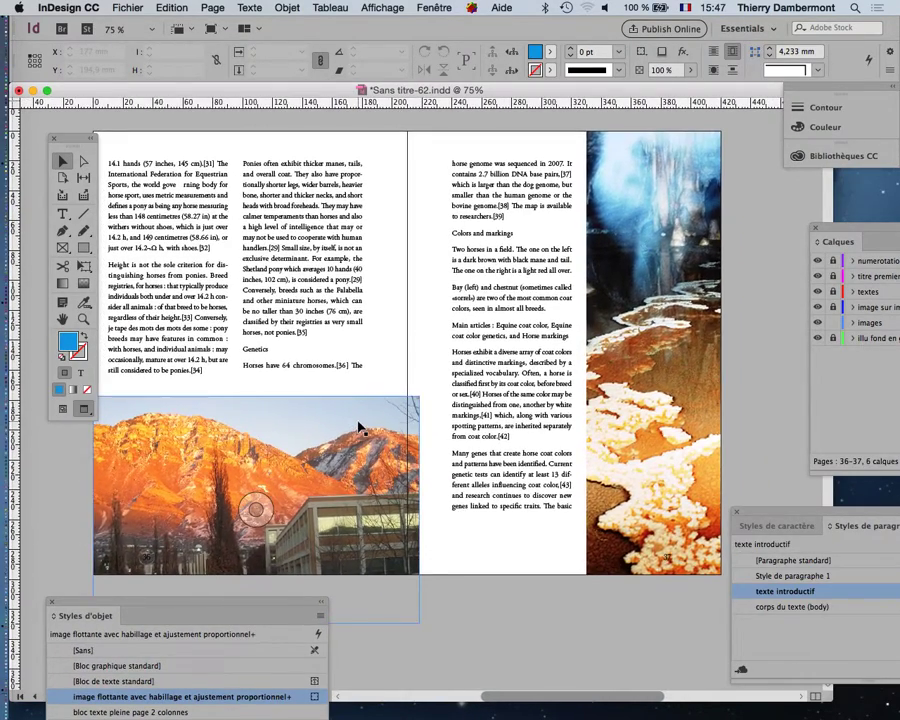
pyautogui.scroll(-1, 360, 428)
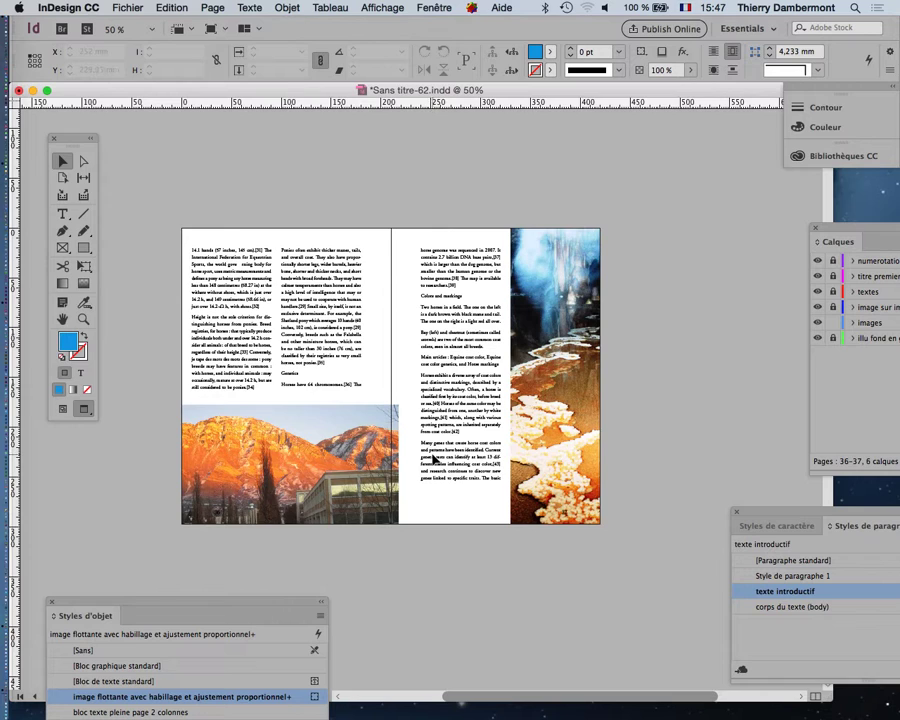
pyautogui.scroll(1, 433, 458)
pyautogui.hscroll(-2, 430, 424)
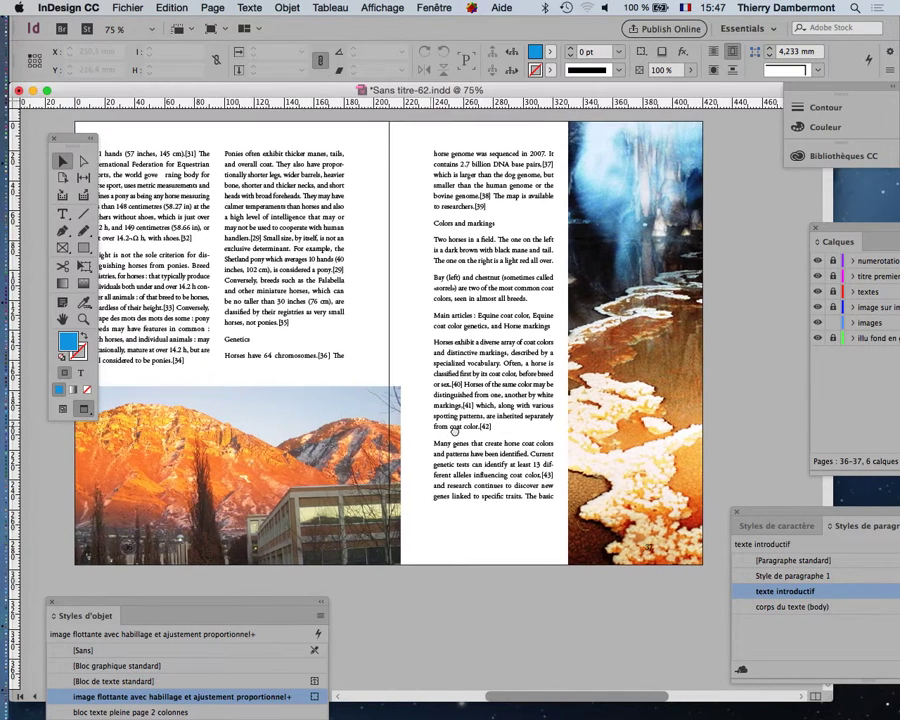
pyautogui.moveTo(77, 140); pyautogui.dragTo(45, 133)
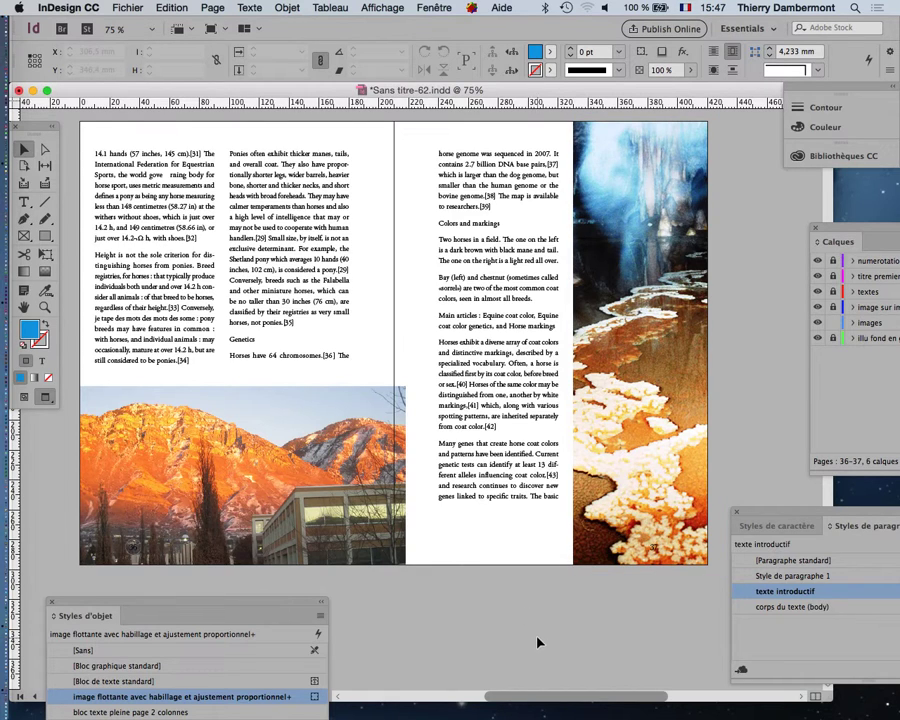
# - Examine in close-up how the page number 37 sits over the full-height image
pyautogui.click(657, 556)
pyautogui.scroll(8, 657, 556)
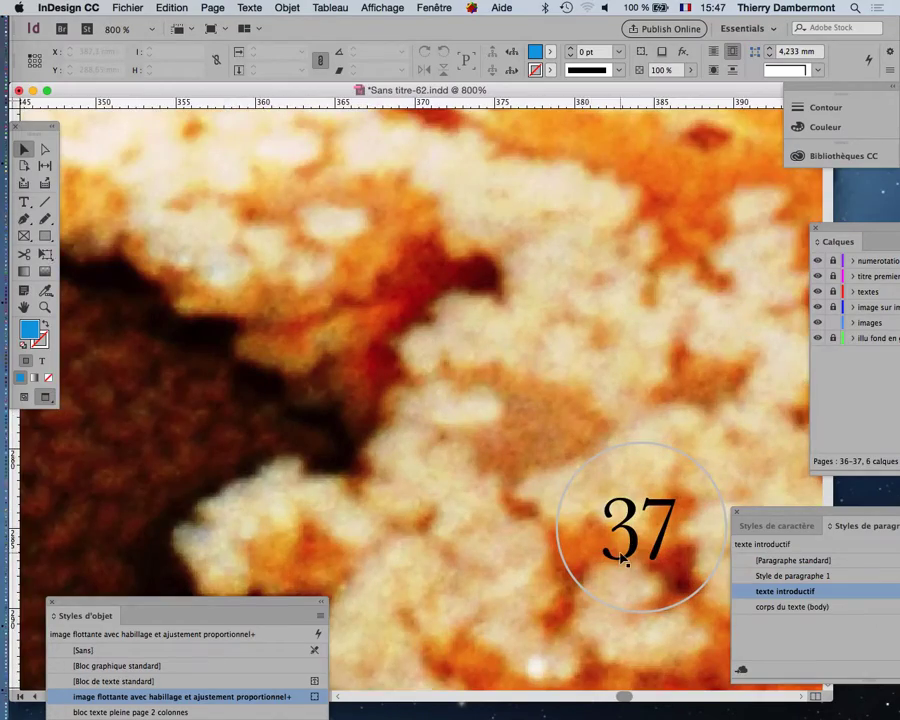
pyautogui.scroll(-3, 627, 562)
pyautogui.scroll(-5, 627, 562)
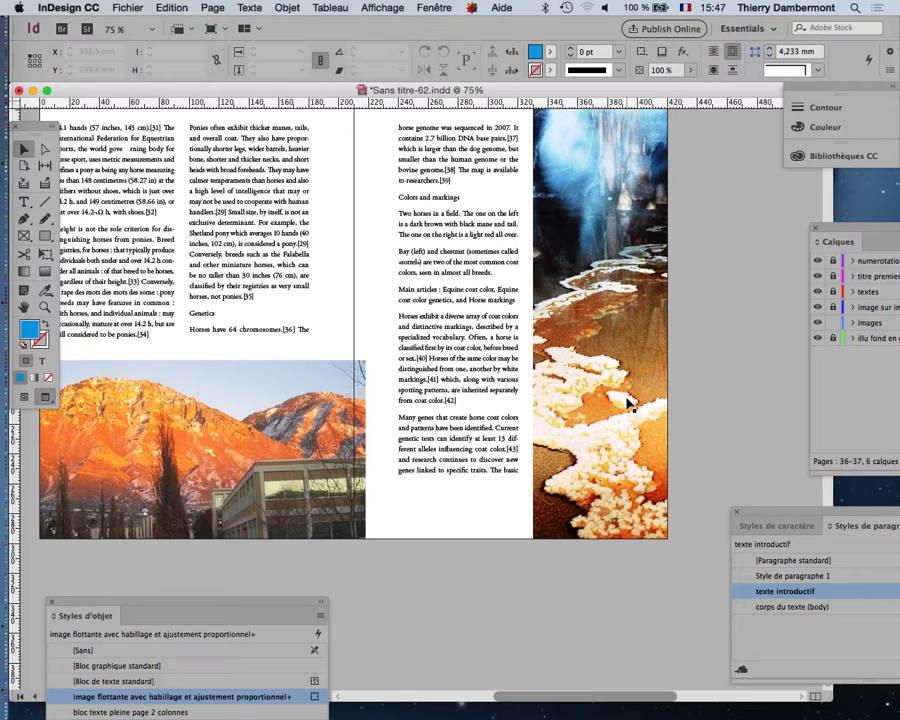
pyautogui.scroll(1, 625, 412)
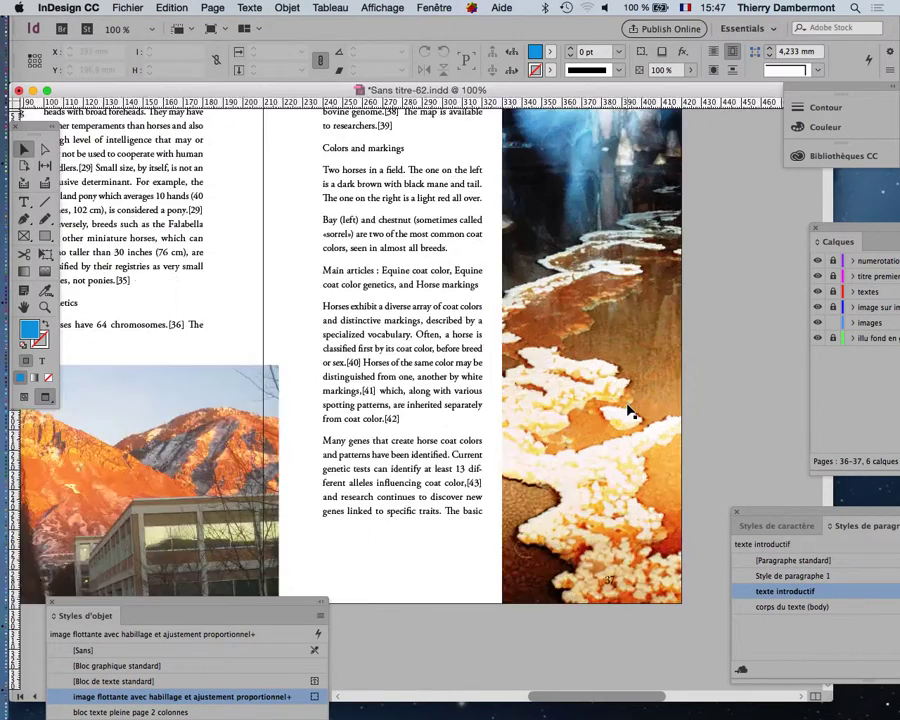
# - Compare spread 36–37 in normal and preview display to check how the images run beyond the page edges
pyautogui.scroll(-2, 628, 410)
pyautogui.press('w')
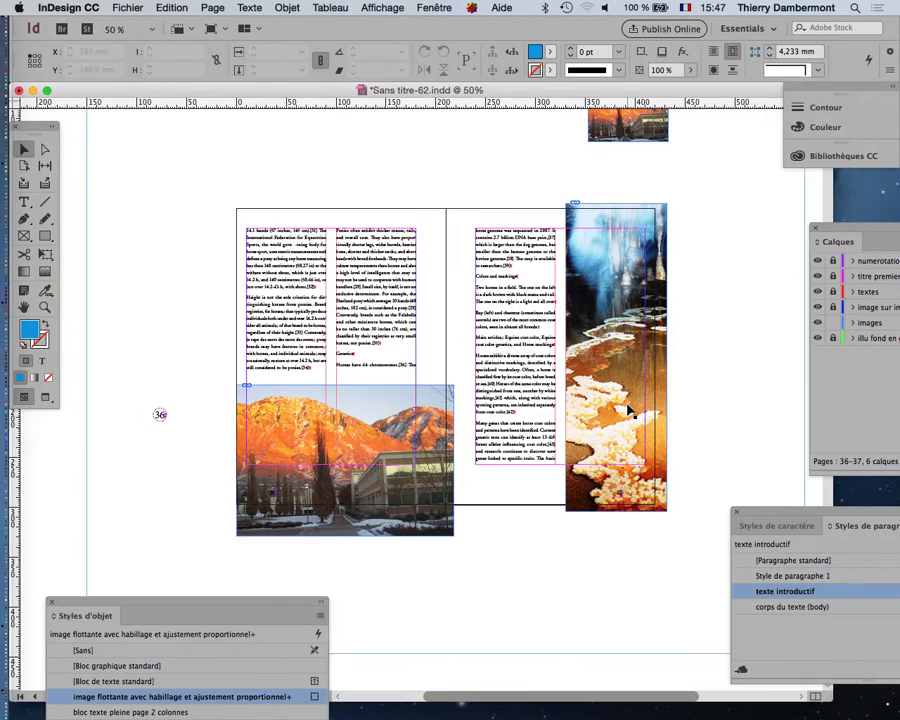
pyautogui.press('w')
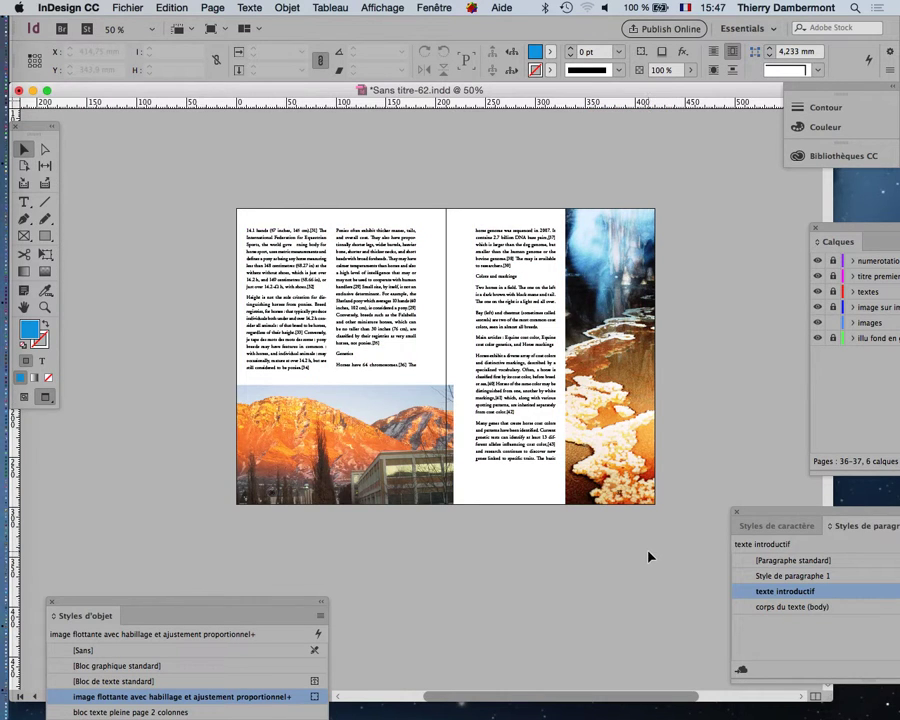
pyautogui.press('w')
pyautogui.press('w')
pyautogui.moveTo(532, 409); pyautogui.dragTo(480, 405)
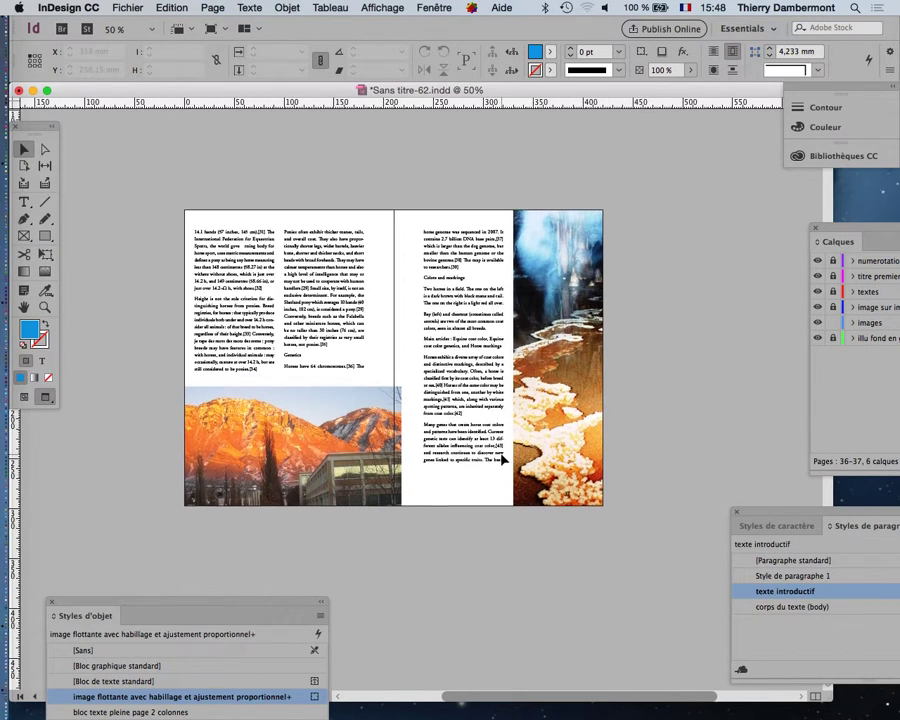
# - Return to spread 24–25, switch back to normal display and deselect the image frame on page 25
pyautogui.scroll(5, 502, 460)
pyautogui.scroll(-4, 502, 460)
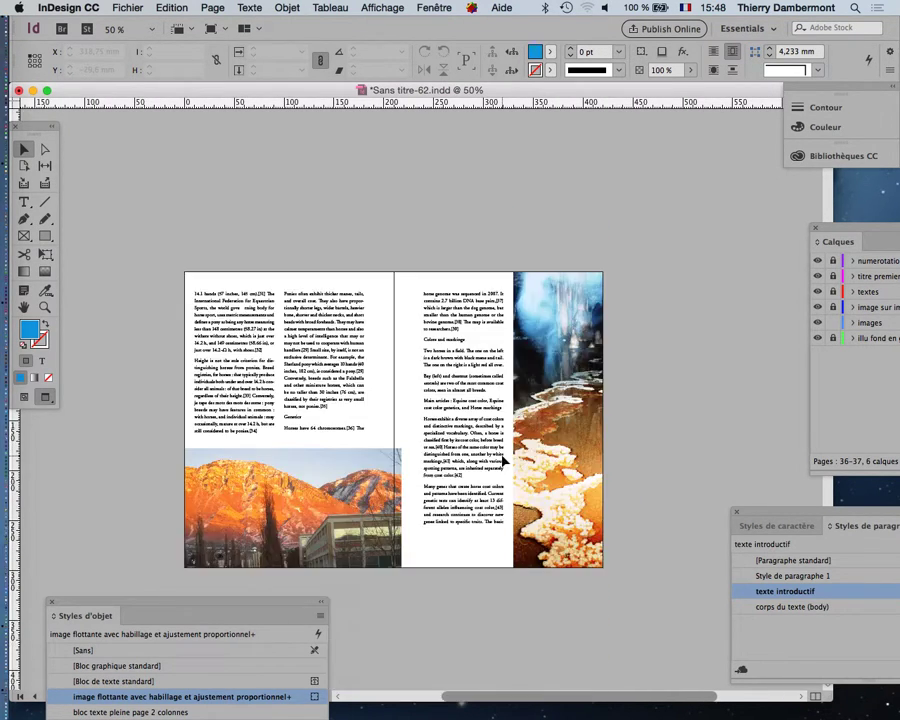
pyautogui.scroll(4, 502, 460)
pyautogui.scroll(-10, 502, 460)
pyautogui.scroll(15, 503, 461)
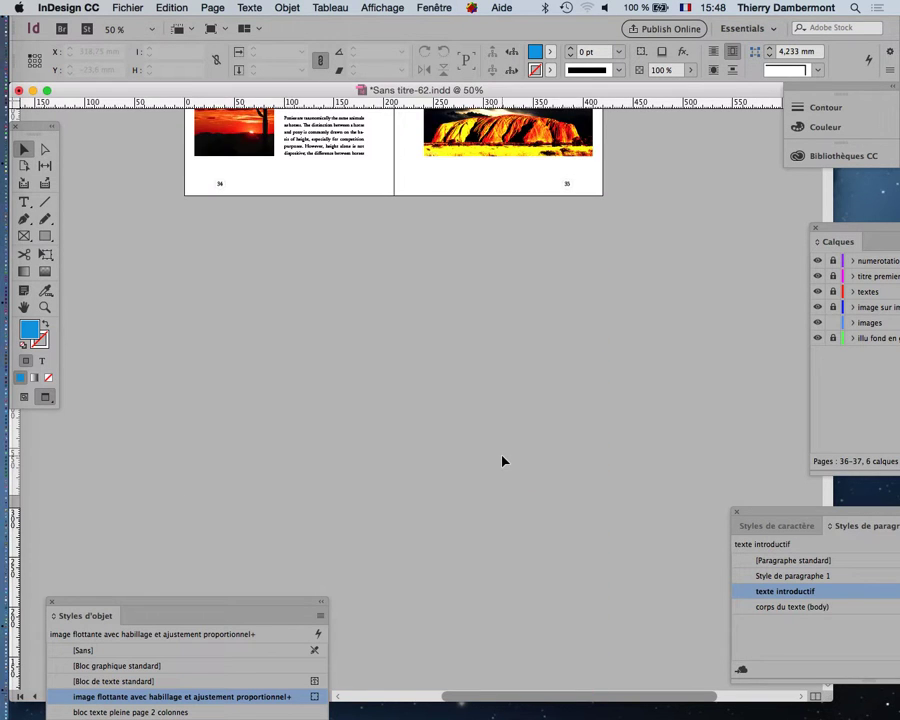
pyautogui.scroll(20, 502, 460)
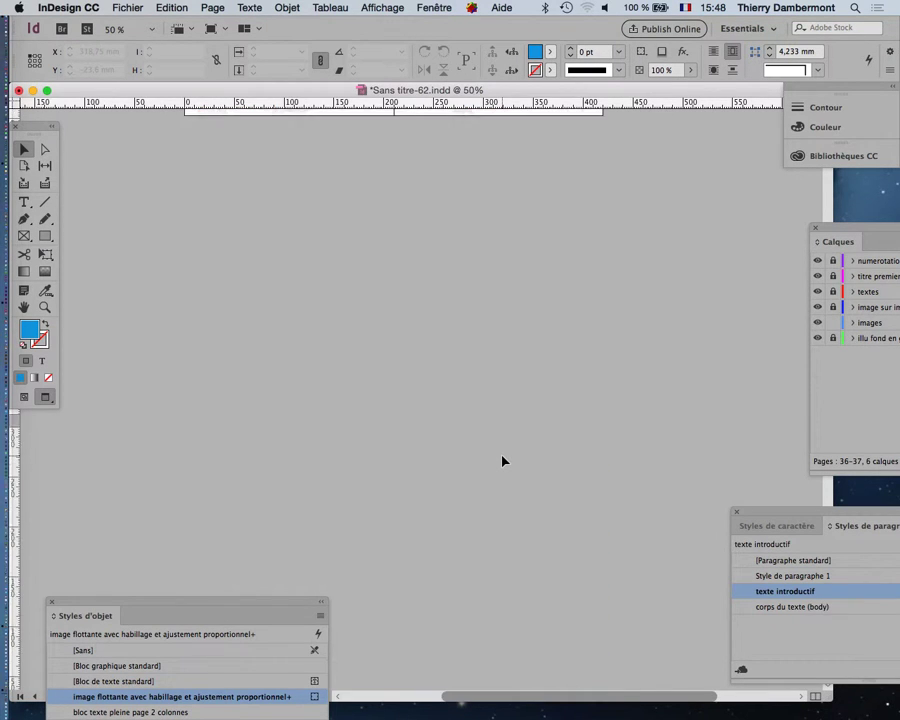
pyautogui.scroll(15, 502, 460)
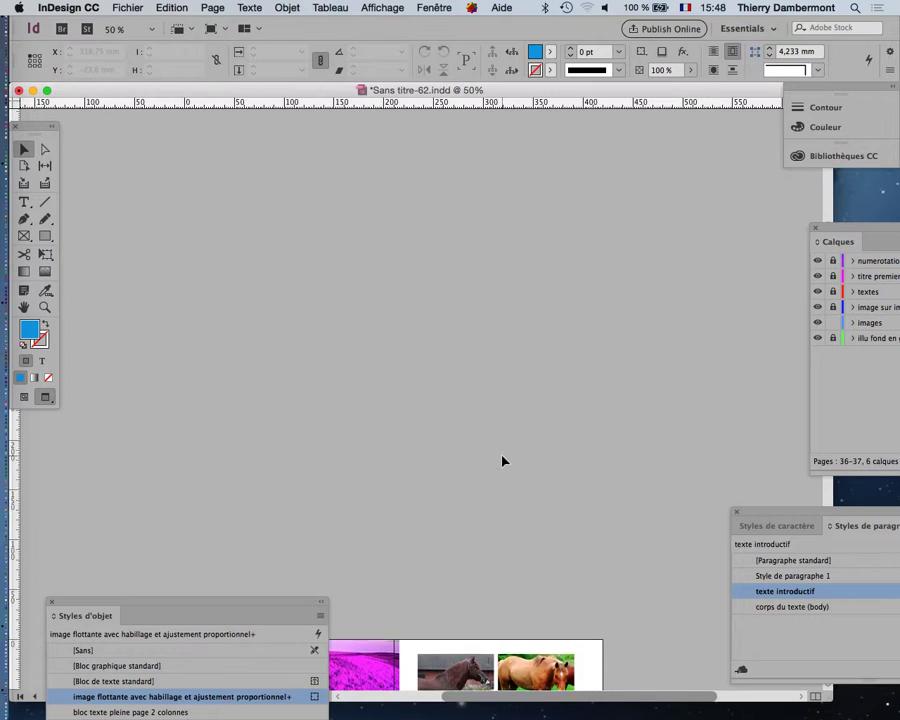
pyautogui.click(520, 436)
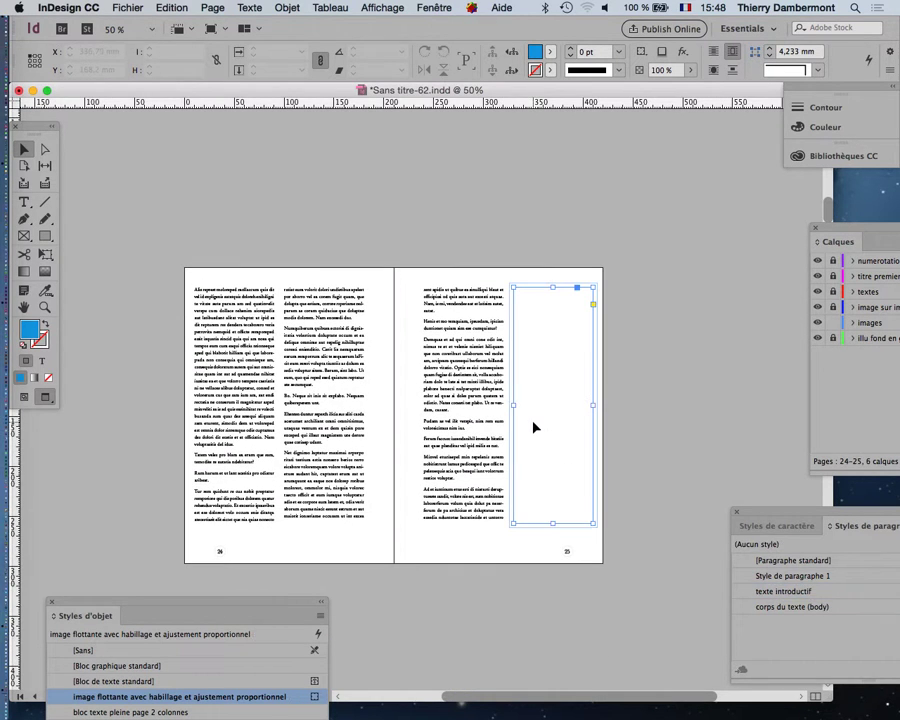
pyautogui.click(25, 398)
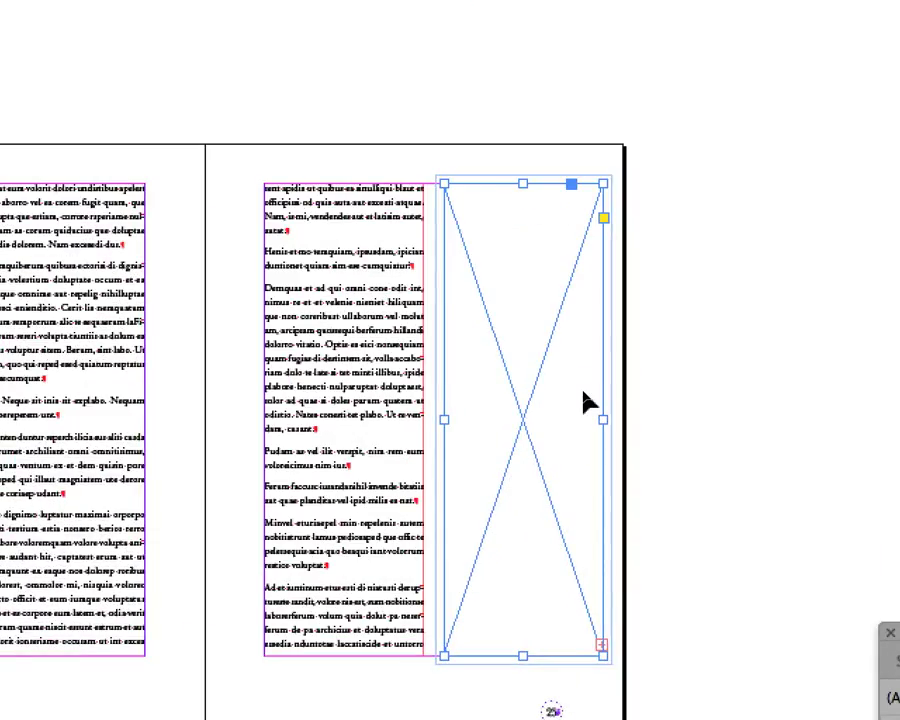
pyautogui.click(628, 414)
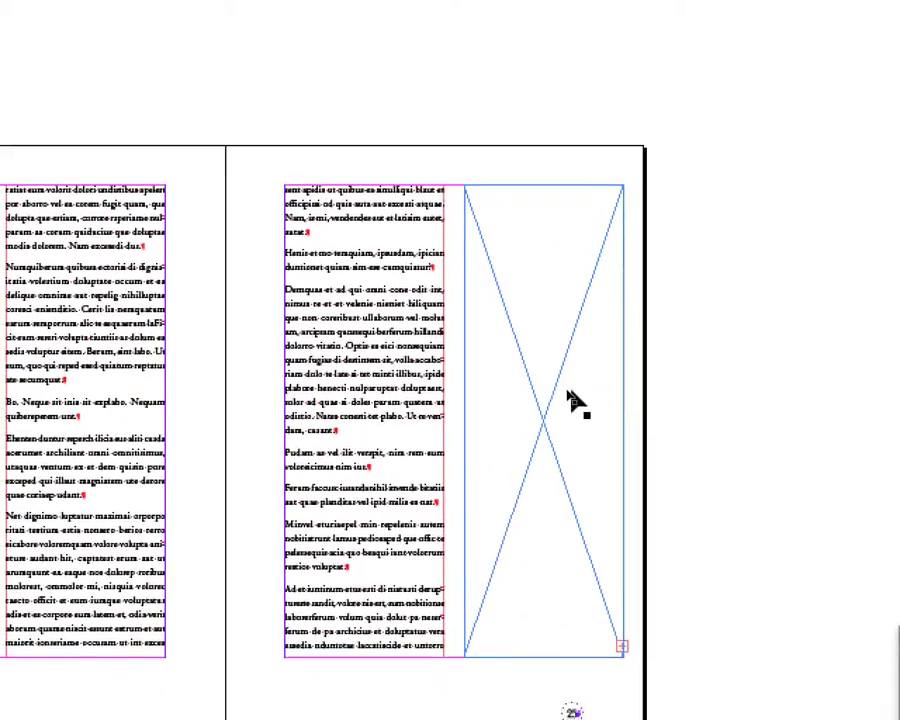
# - Examine the page number area below the image frame on page 25 and the whole spread 24–25
pyautogui.scroll(5, 574, 514)
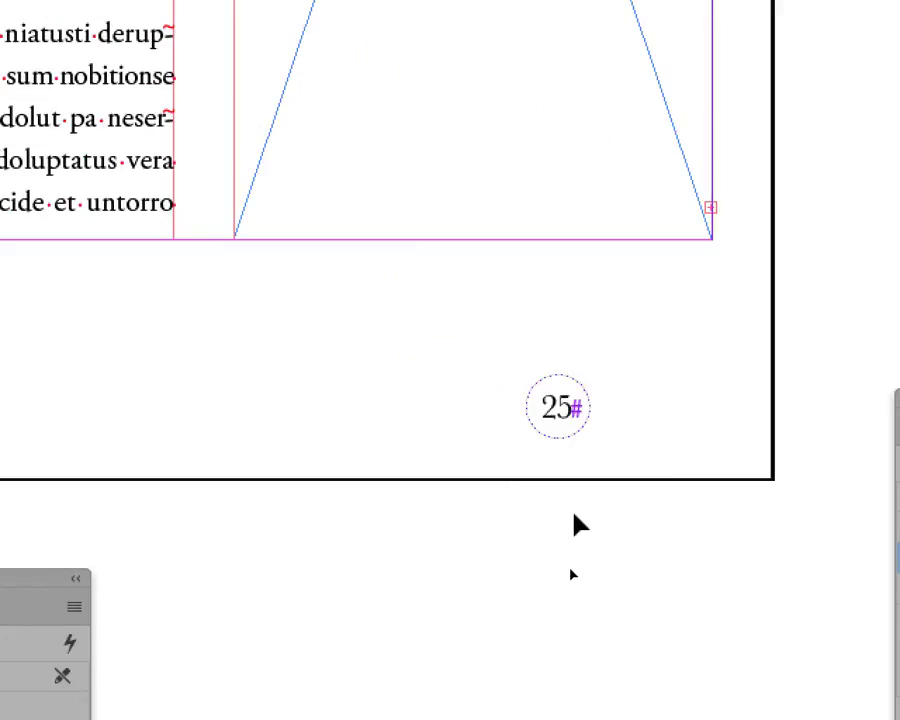
pyautogui.scroll(-6, 578, 524)
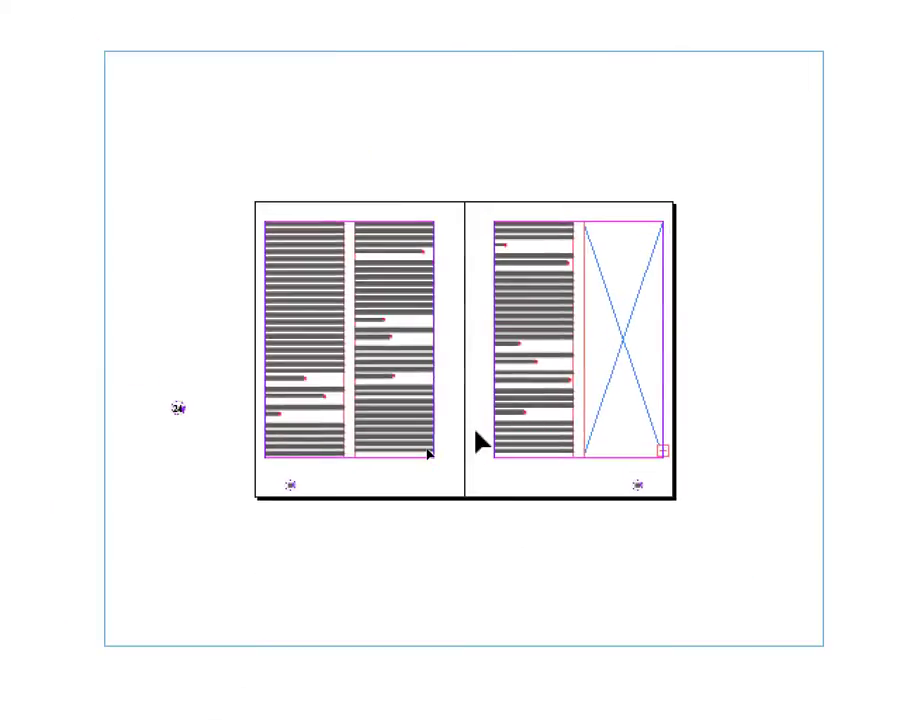
pyautogui.scroll(5, 298, 282)
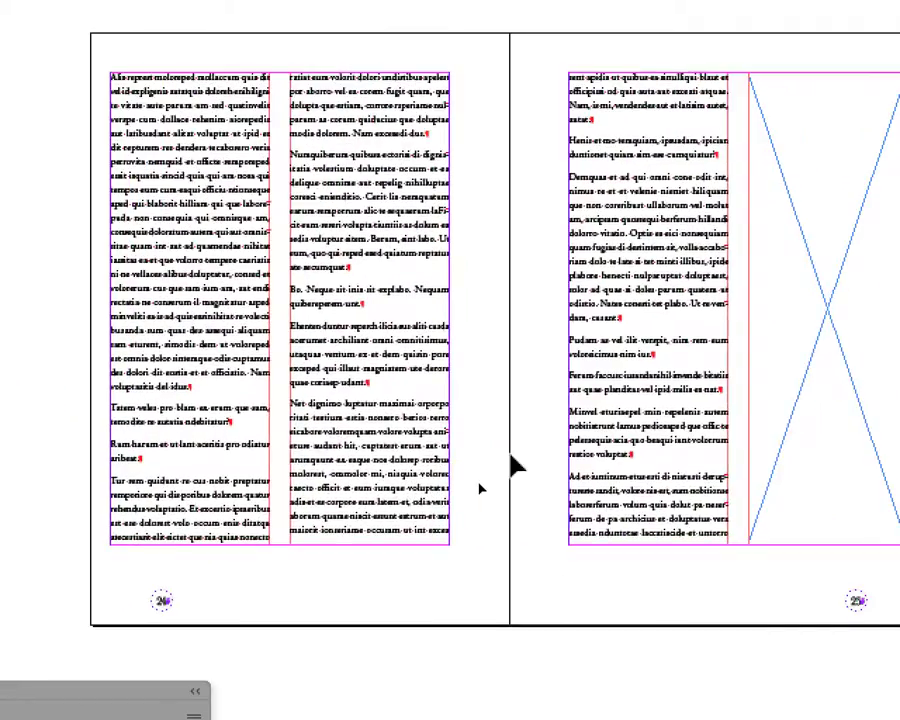